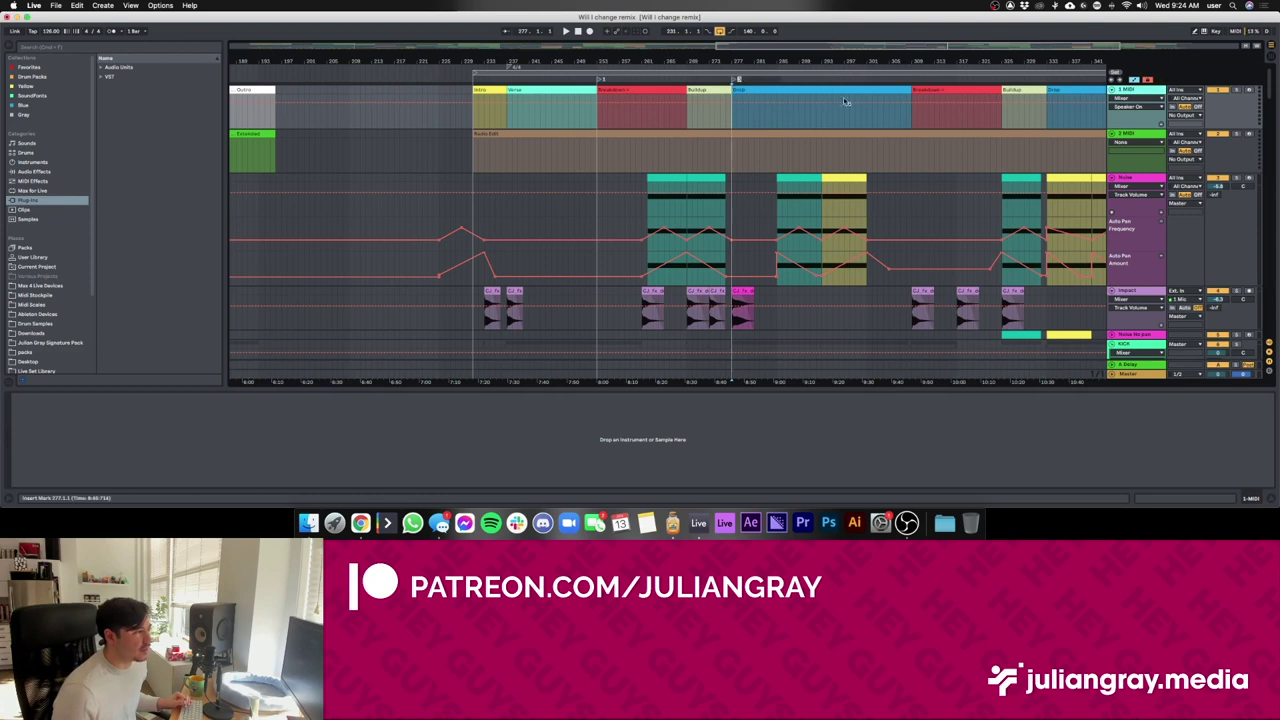
- Add locators at bars 309, 293 and 333, where the second breakdown, the middle of the drop and the second drop start
right_click(912, 80)
click(943, 108)
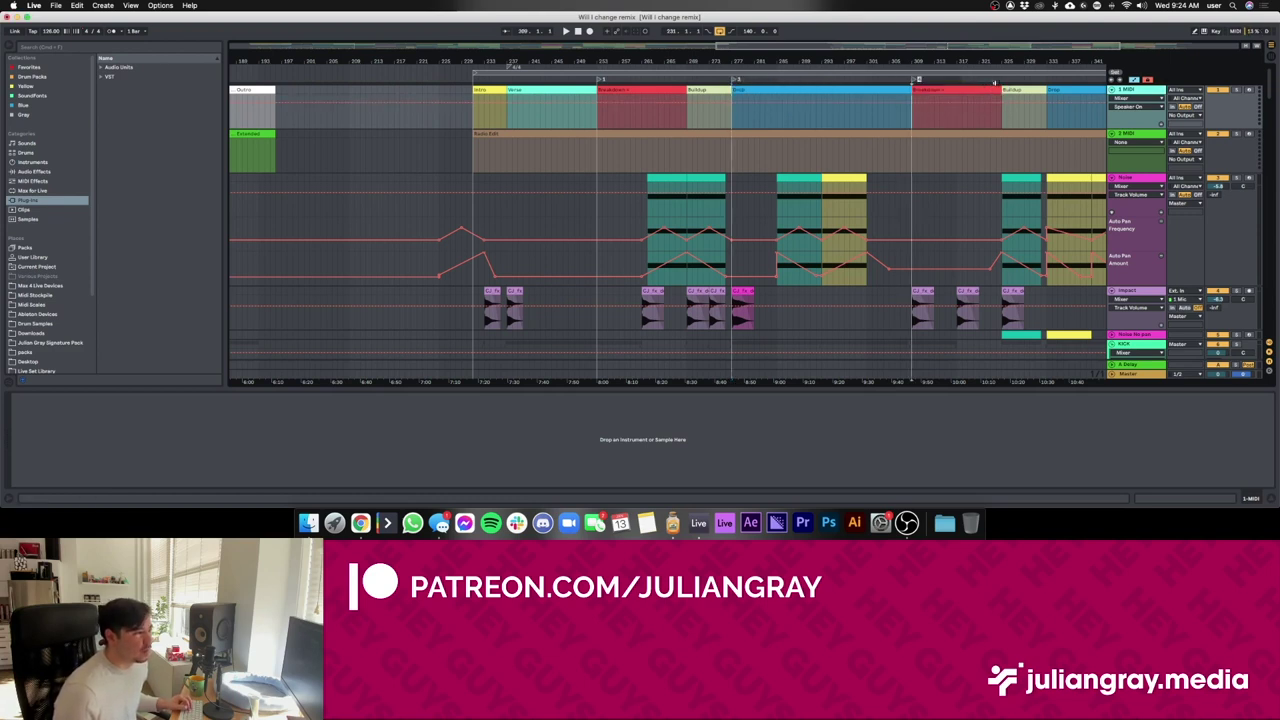
scroll(983, 143, down, 2)
scroll(983, 143, down, 1)
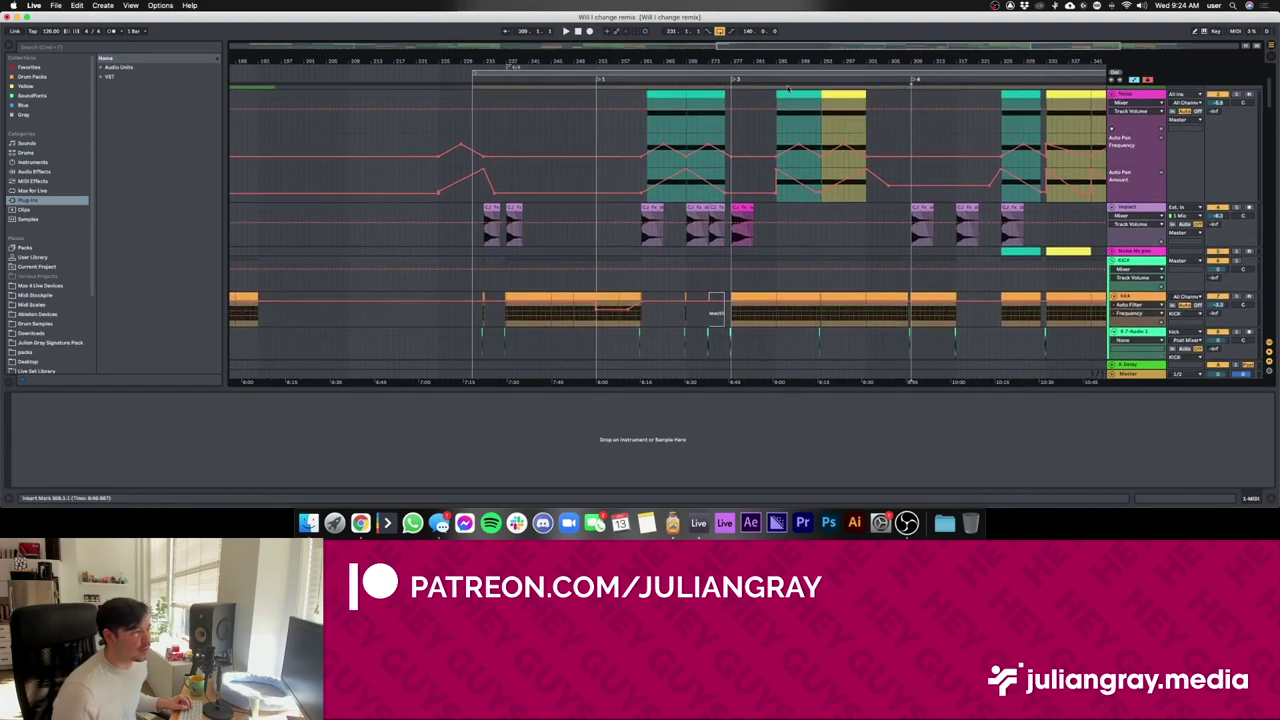
right_click(821, 80)
click(843, 103)
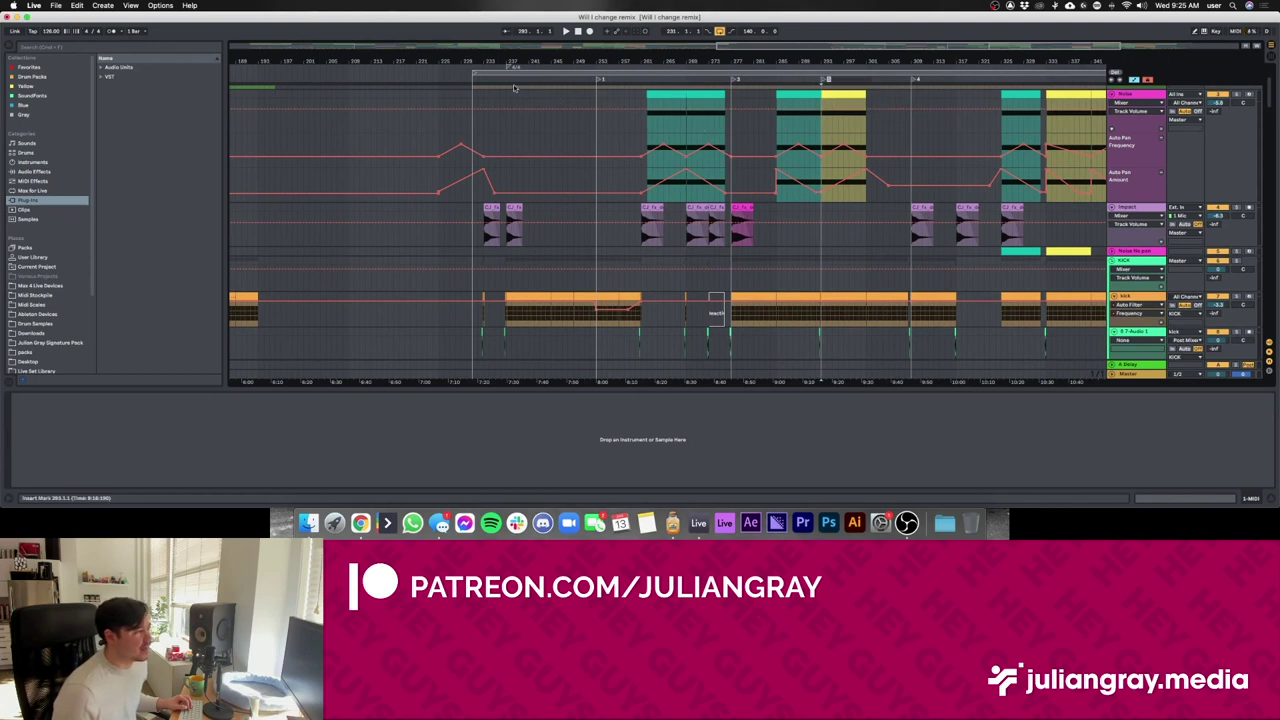
scroll(716, 152, right, 5)
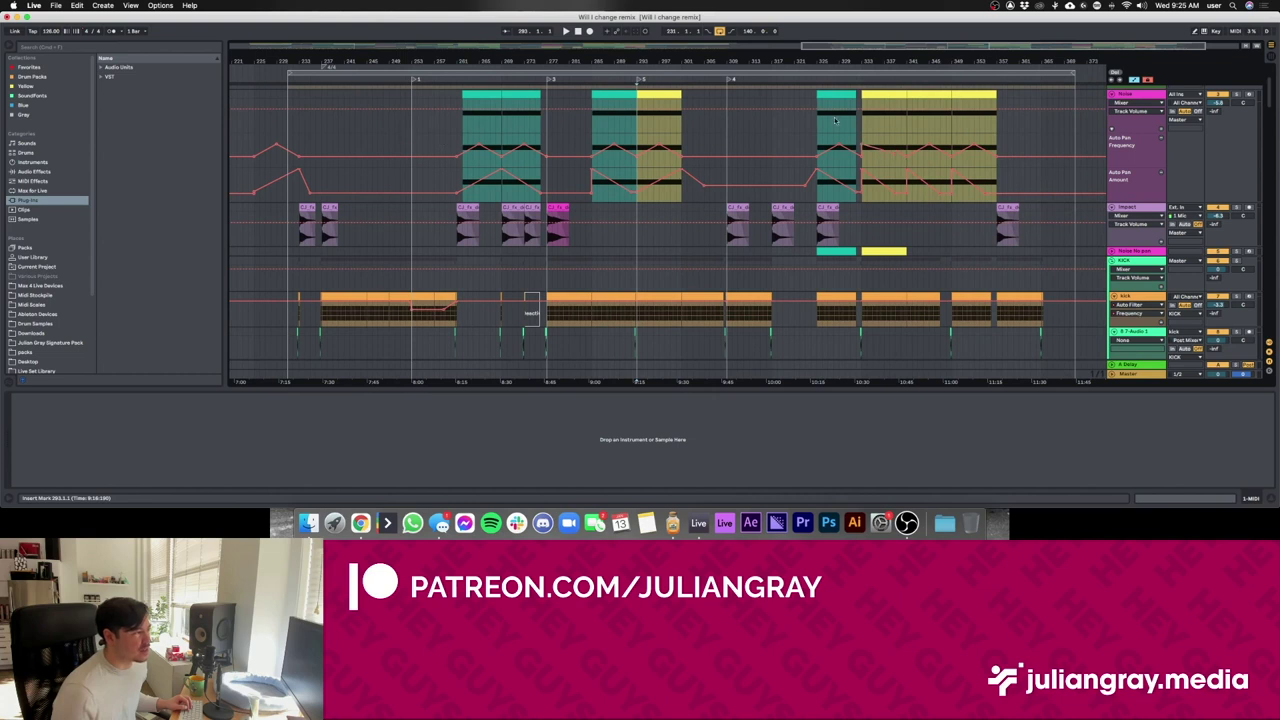
right_click(862, 79)
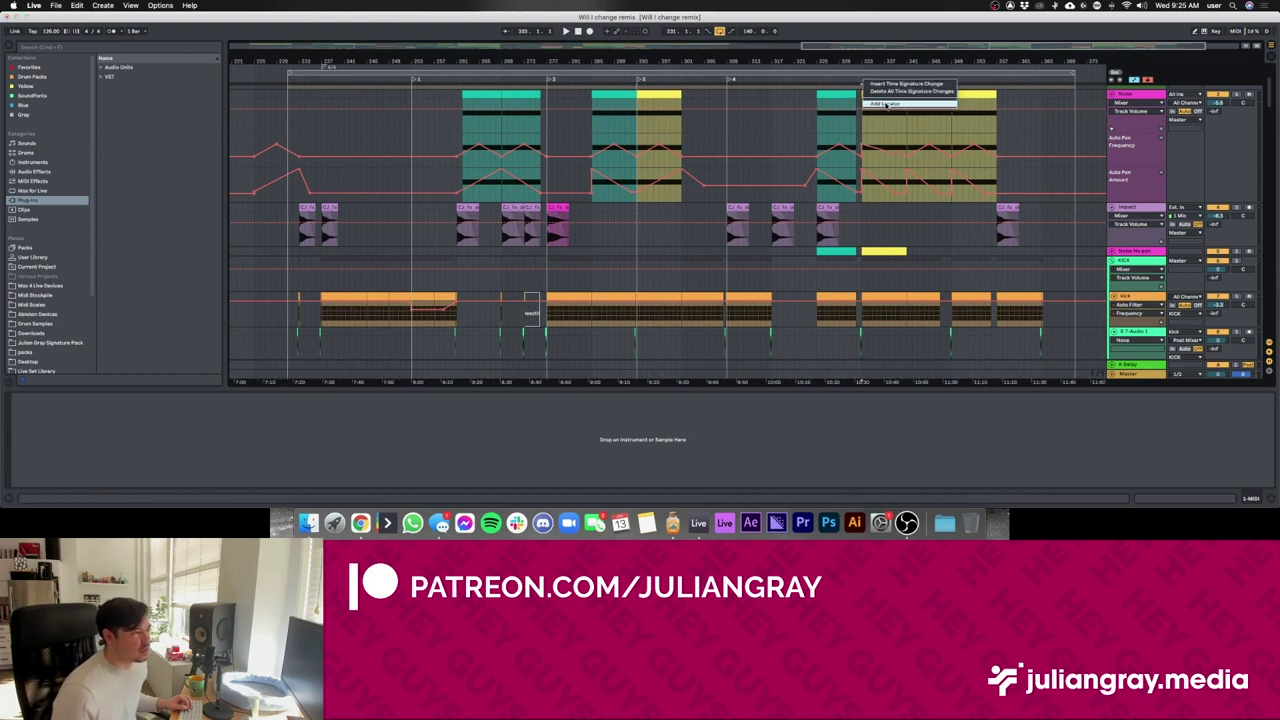
click(885, 104)
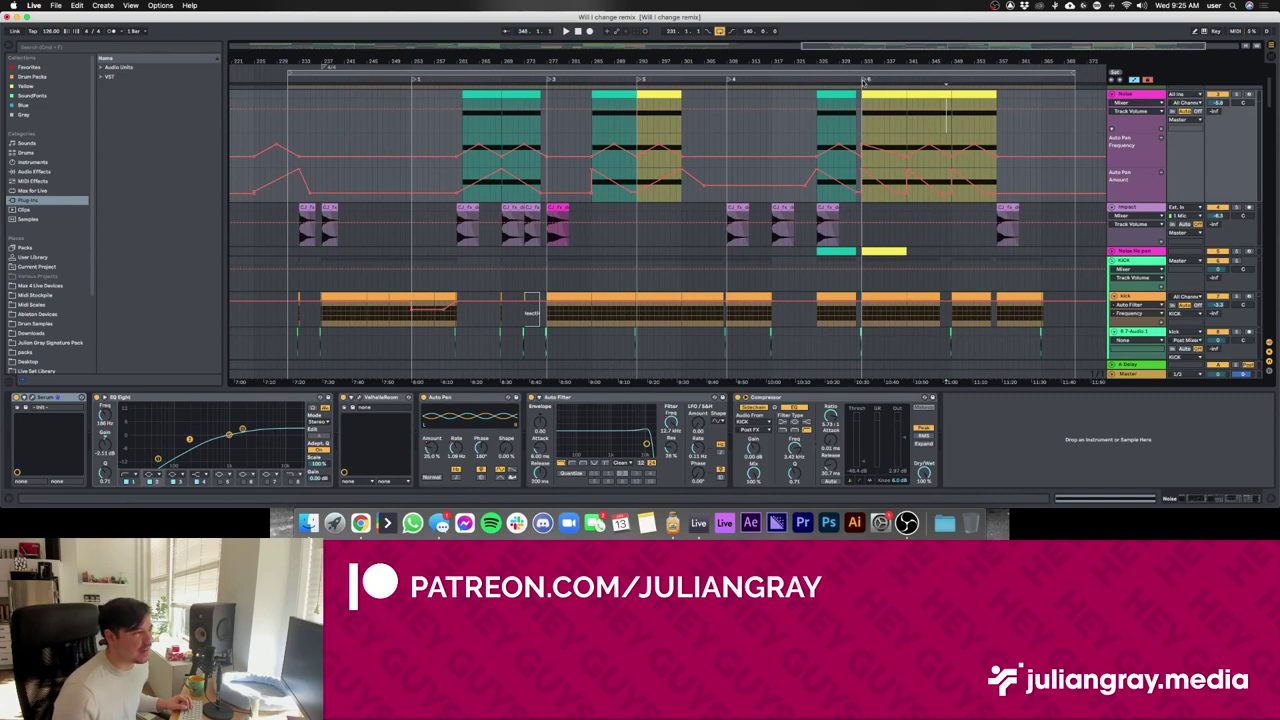
- Rename the locator at bar 309 to "Breakdown" and the one at bar 293 to "Verse"
right_click(731, 80)
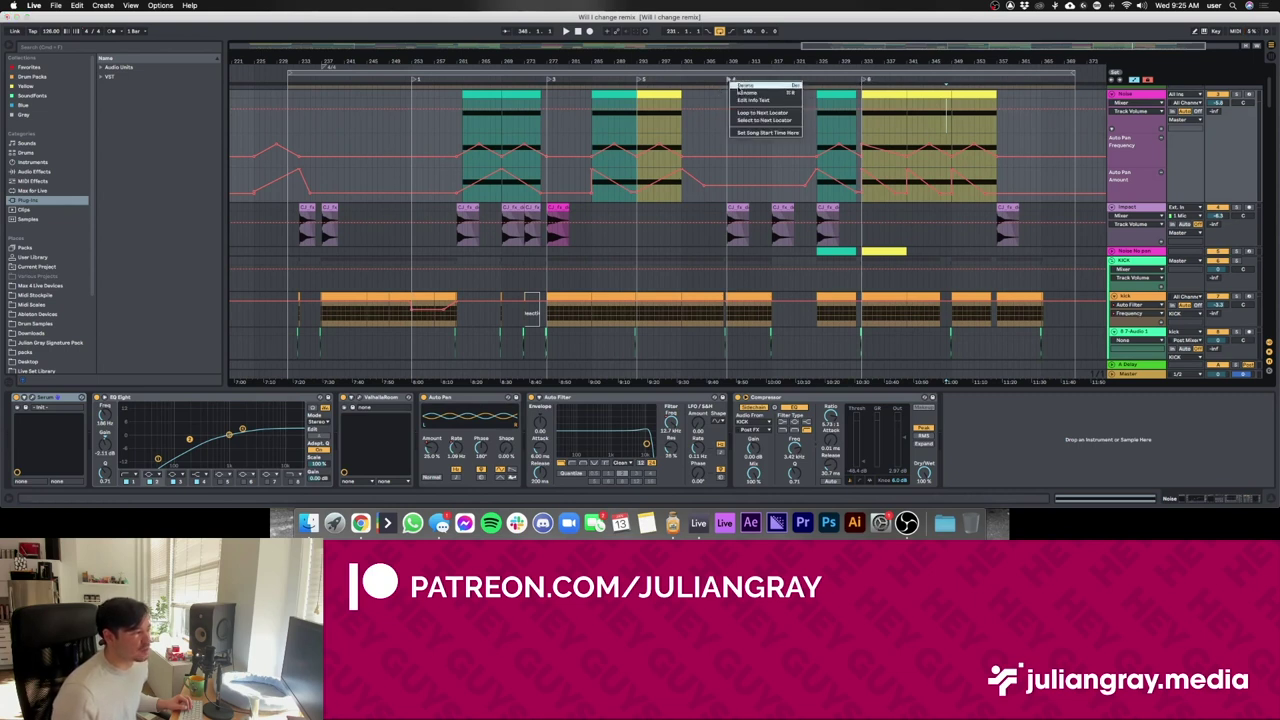
click(748, 93)
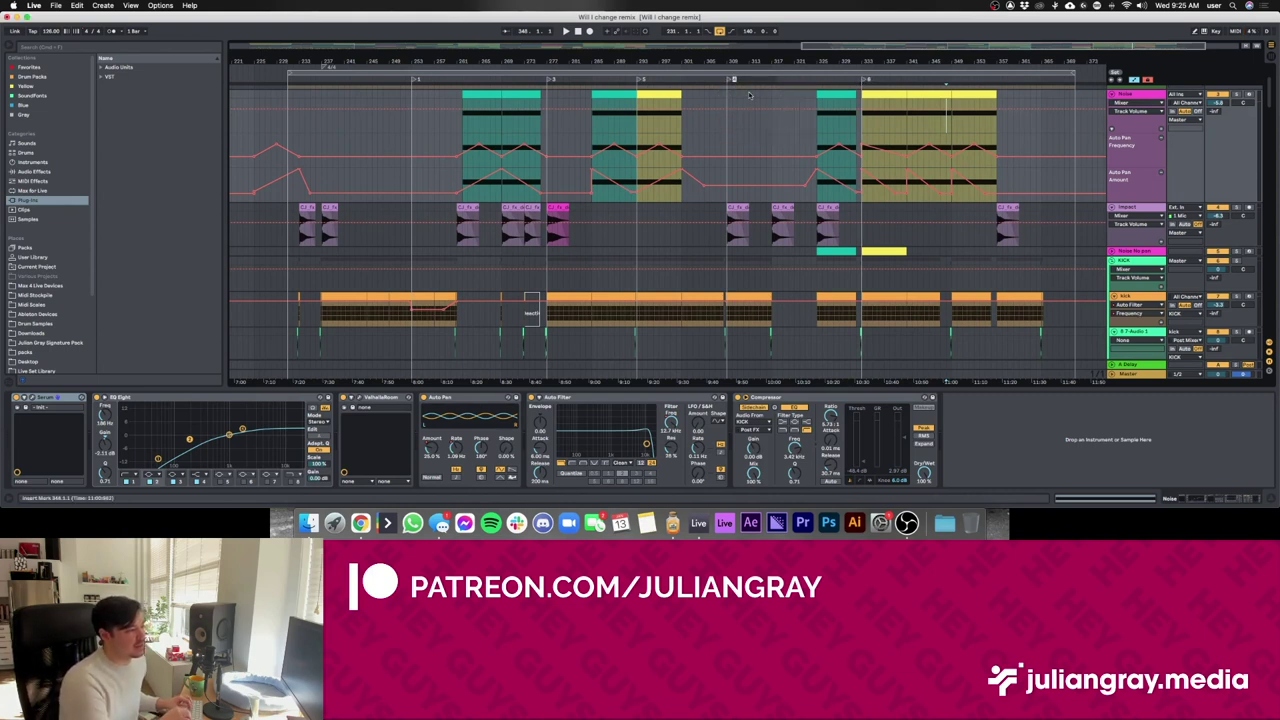
text(Breakdown)
key(Return)
click(640, 80)
right_click(640, 80)
click(656, 87)
text(Ver)
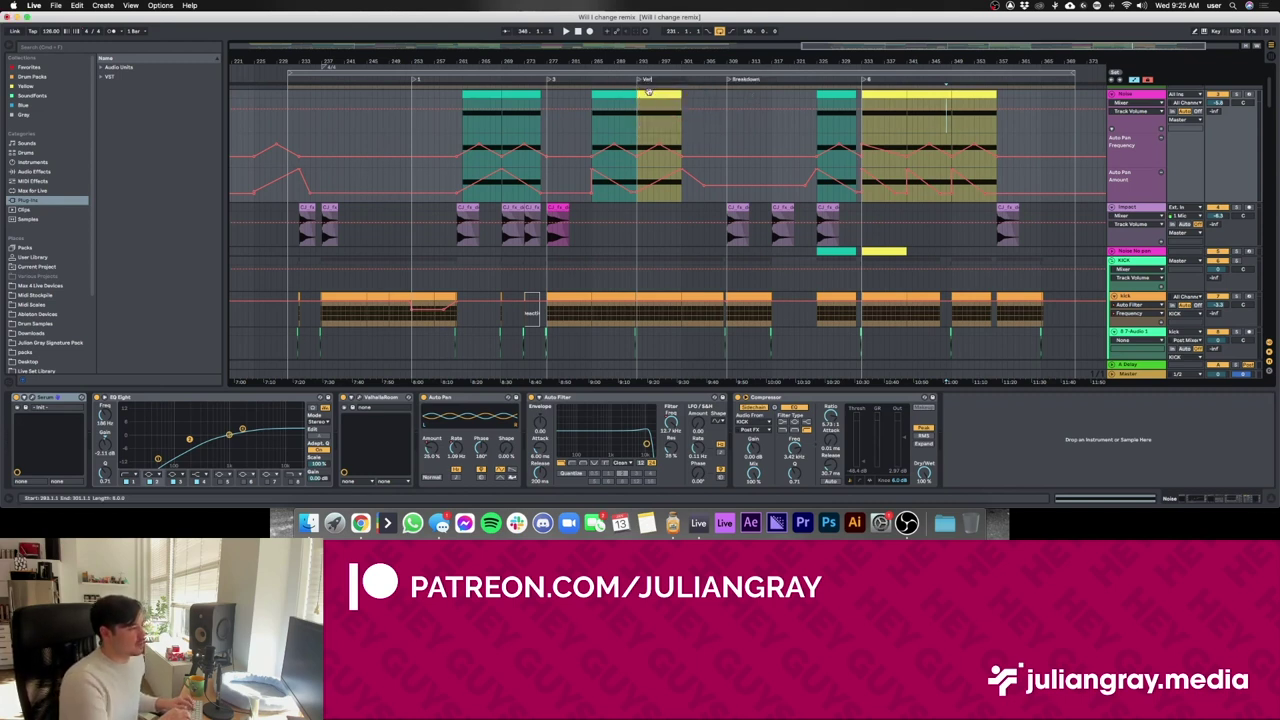
text(se)
key(Return)
- Delete the Breakdown and Verse locators and the locator at the start of the first drop
scroll(628, 98, up, 3)
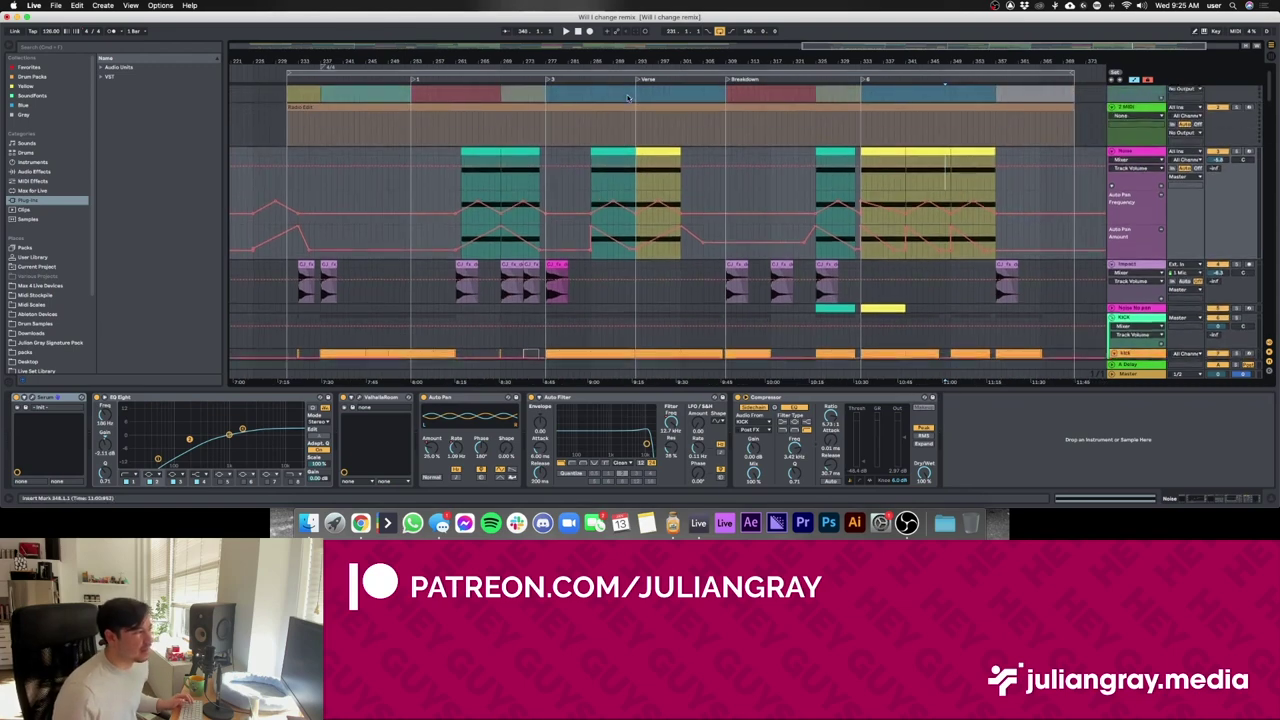
scroll(628, 98, down, 2)
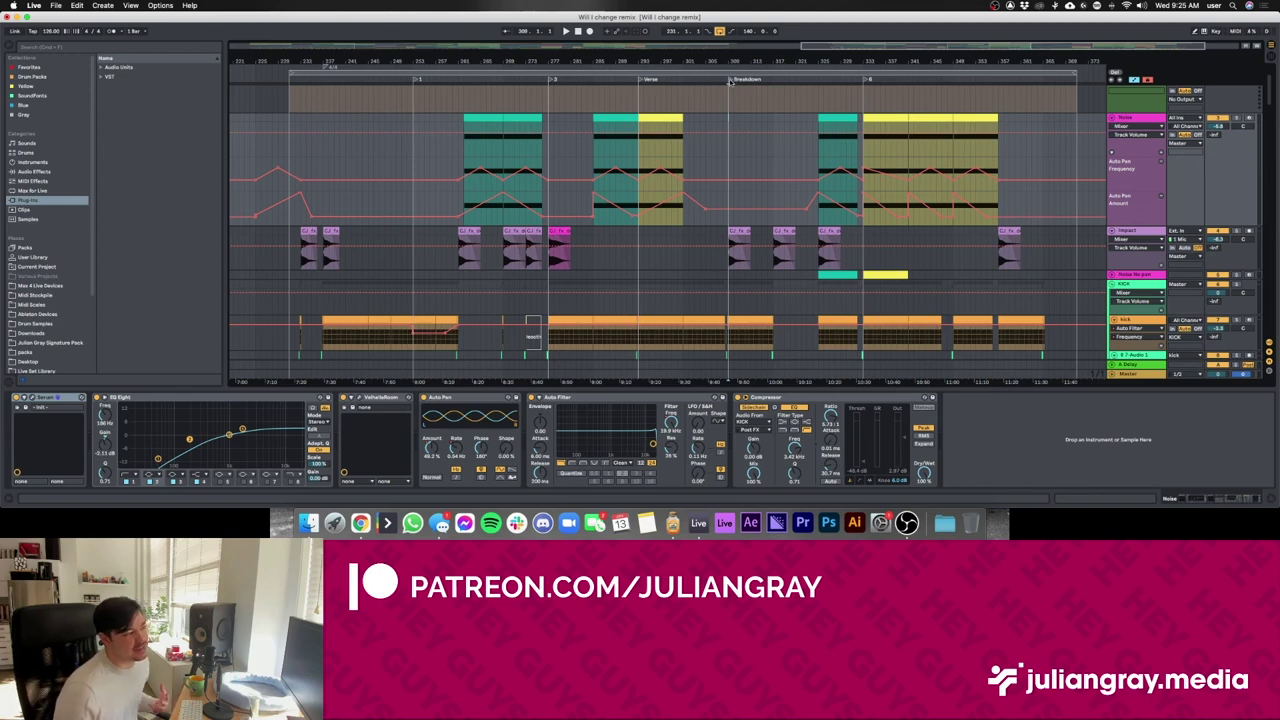
scroll(736, 119, up, 4)
scroll(736, 120, down, 3)
scroll(736, 119, up, 2)
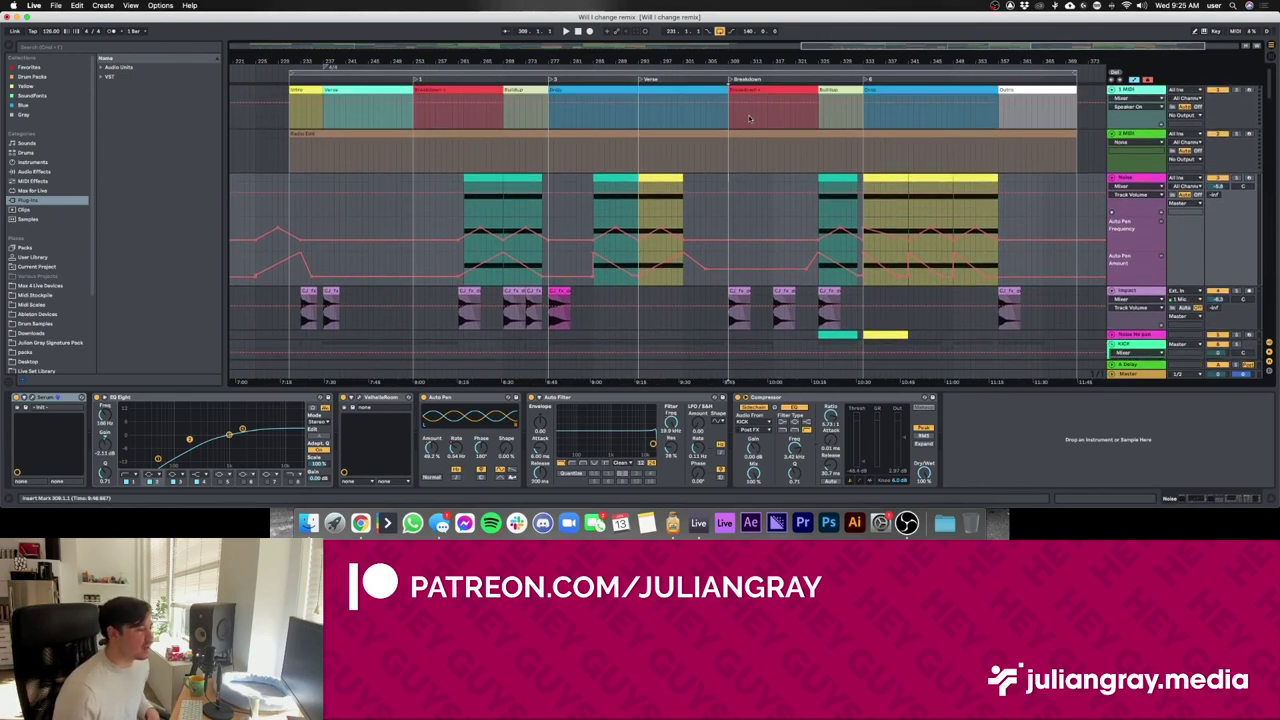
right_click(731, 80)
click(742, 84)
right_click(640, 80)
click(648, 85)
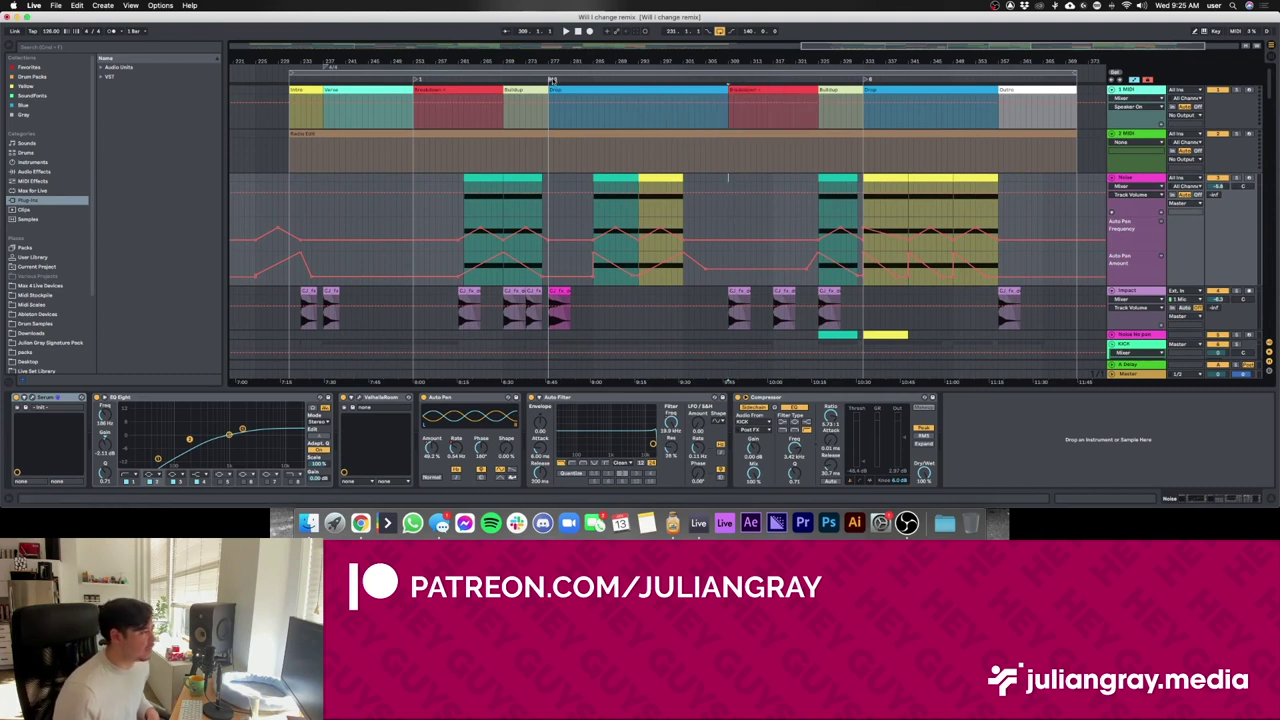
right_click(551, 80)
click(564, 86)
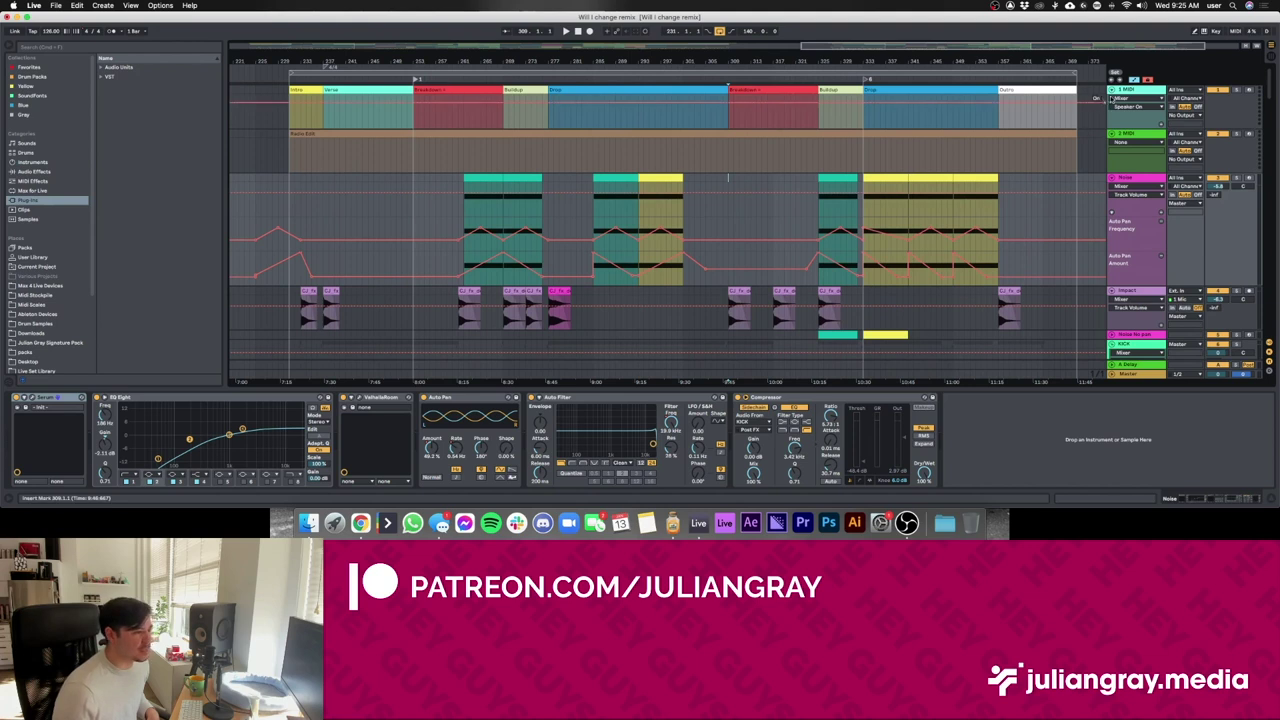
- Delete the two remaining locators, at the starts of the second drop and the first breakdown
click(1130, 134)
click(1136, 92)
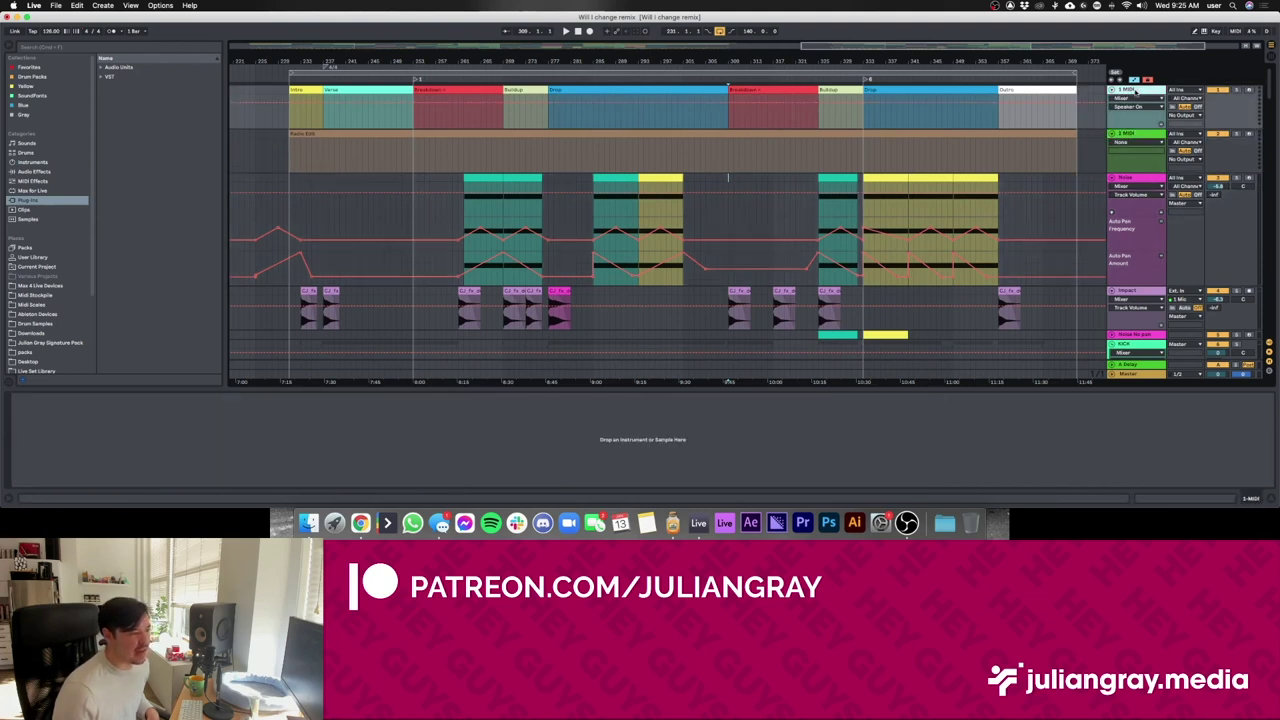
click(1133, 137)
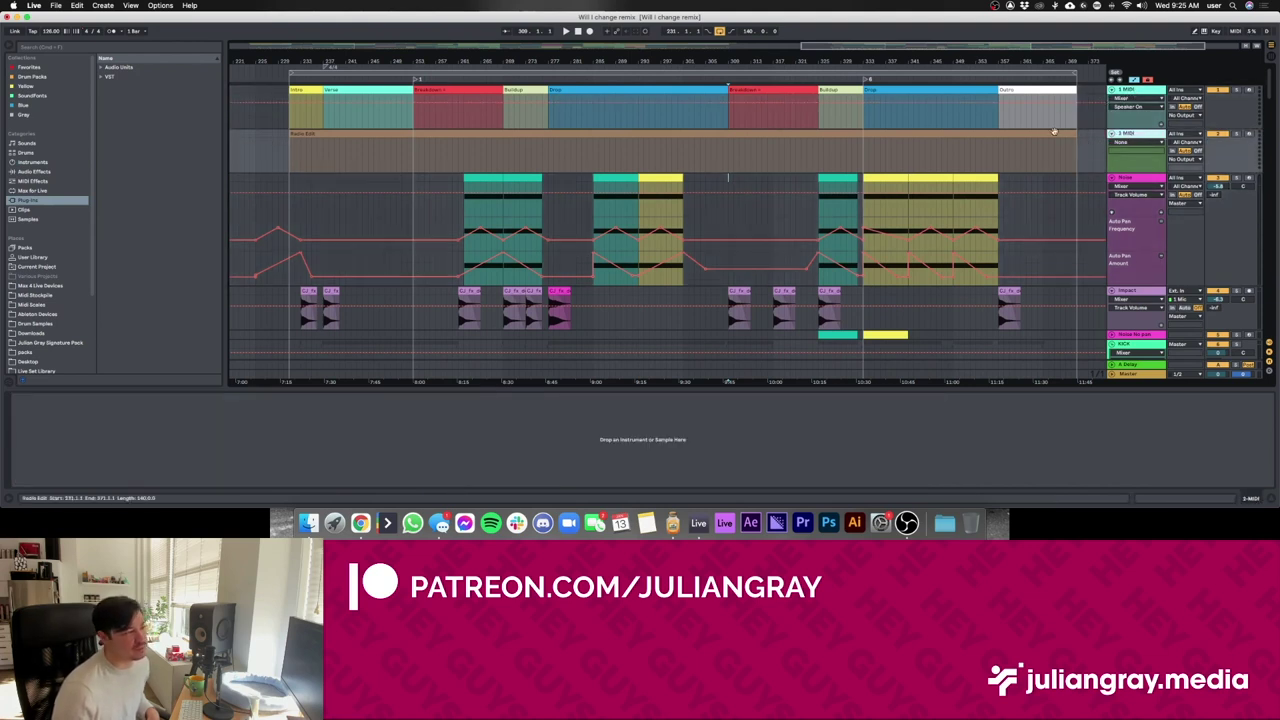
right_click(866, 80)
click(880, 88)
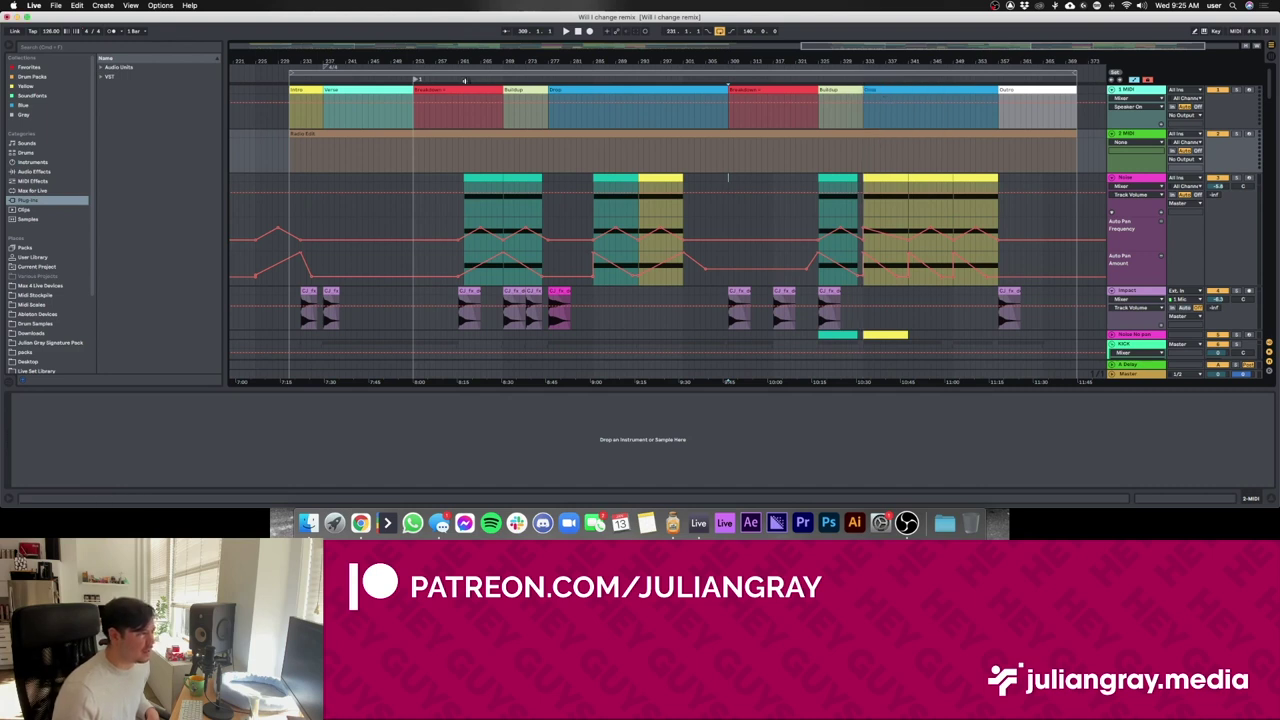
right_click(417, 80)
click(431, 87)
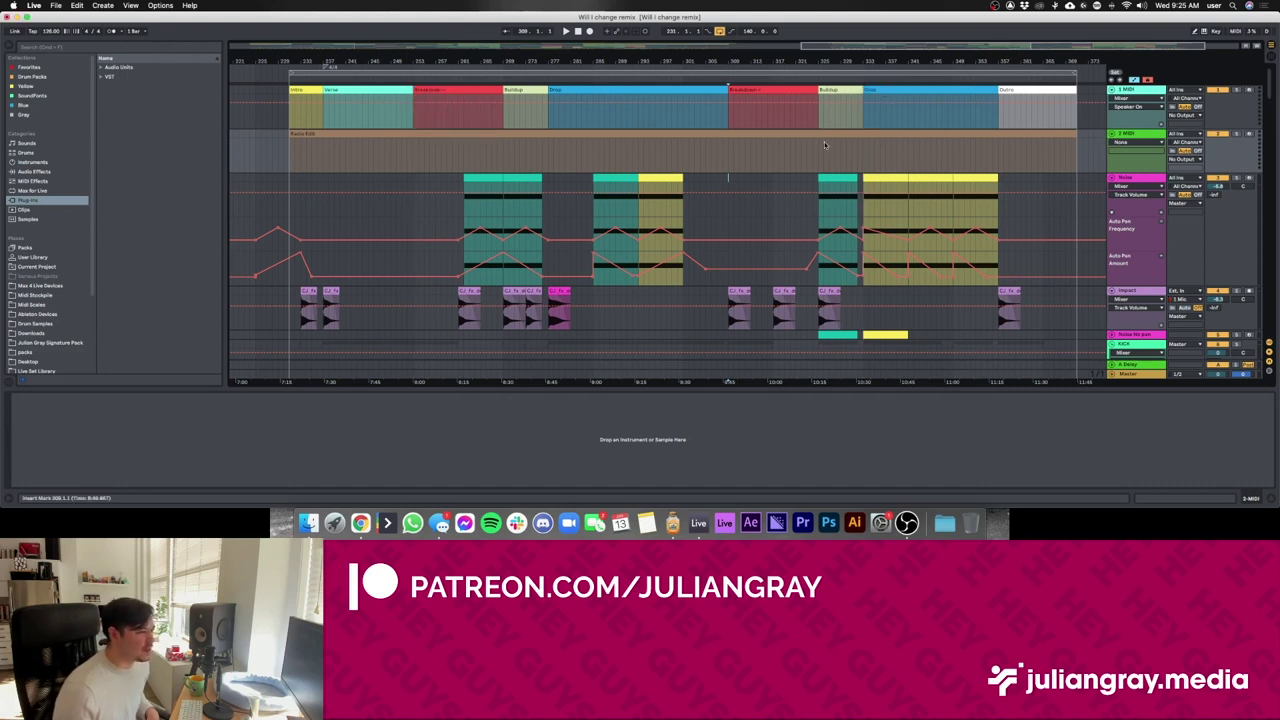
- Rename the first MIDI track, which holds the coloured section clips, as "Arrangement Channel"
click(1134, 89)
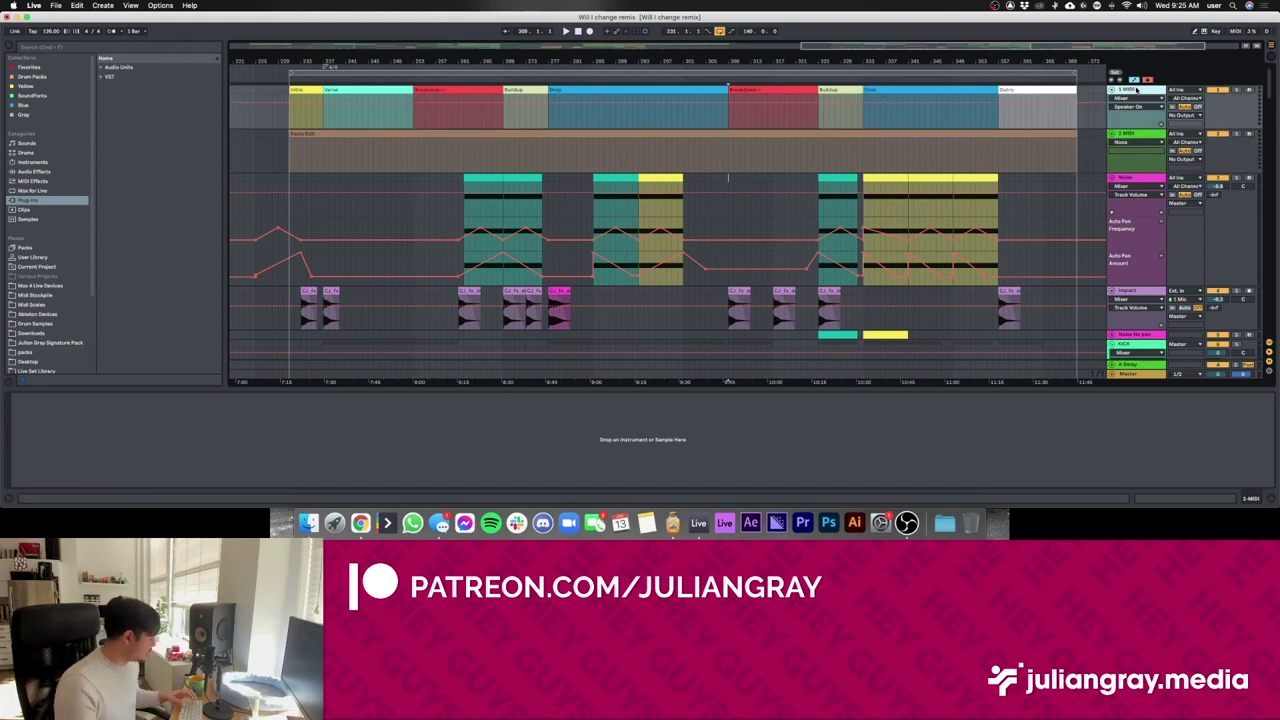
text(Ar)
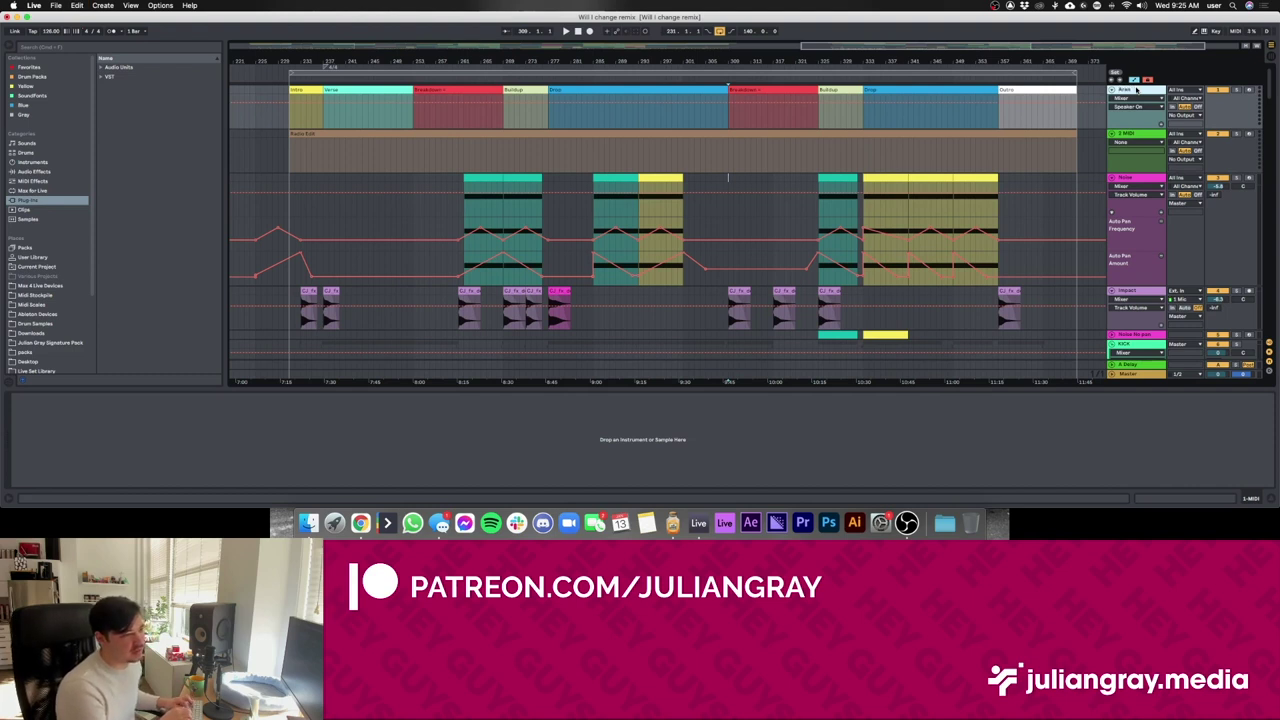
text(rangement Channel)
key(Return)
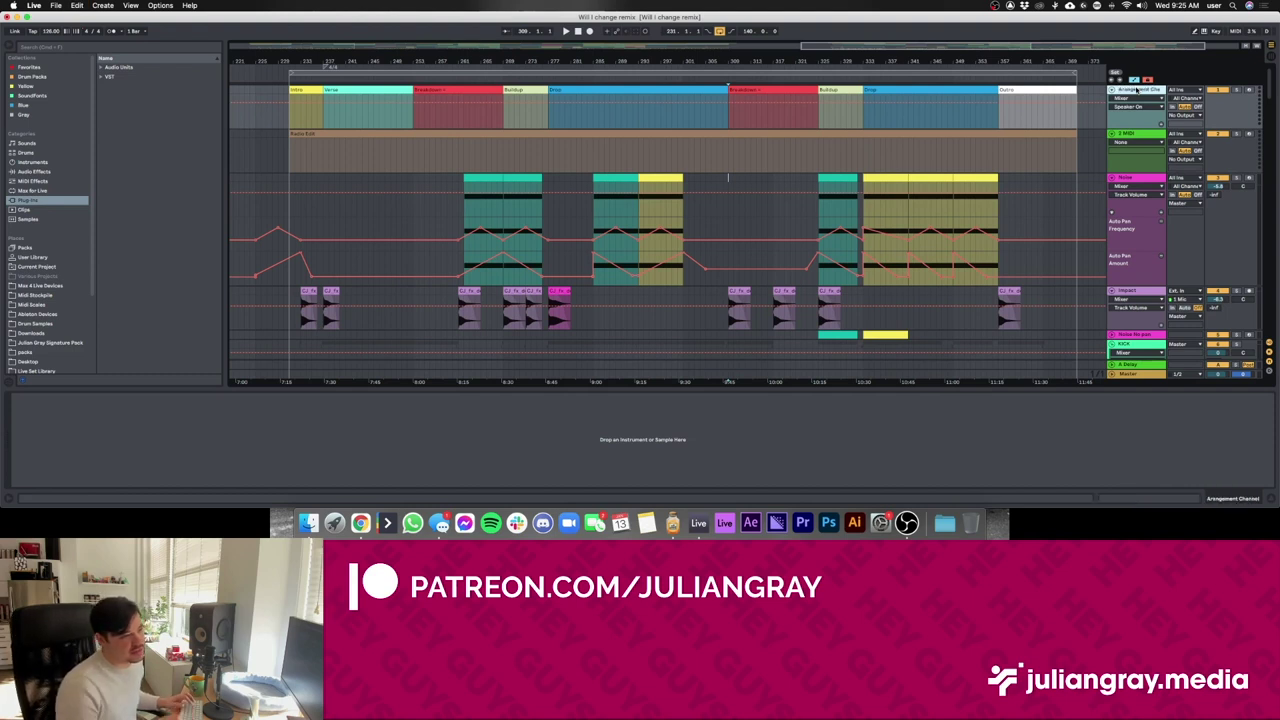
- Highlight the Intro and Verse time ranges in turn on the Arrangement Channel track
click(1078, 93)
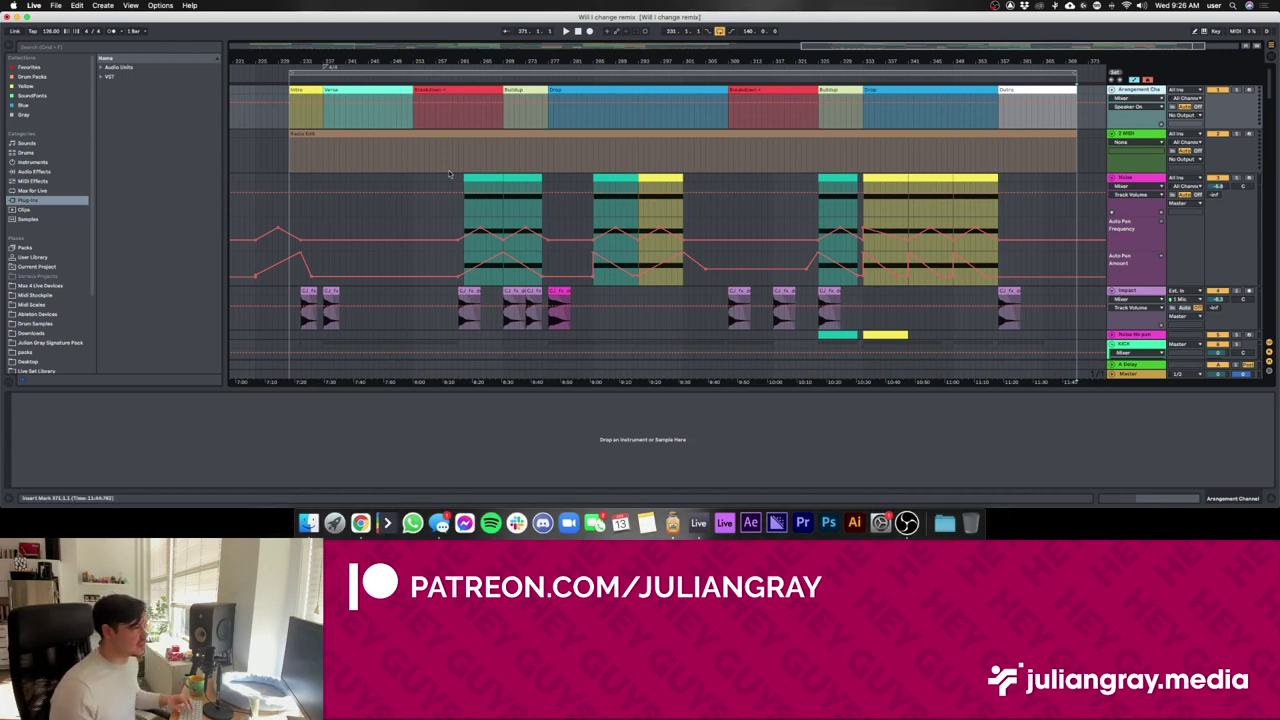
click(298, 118)
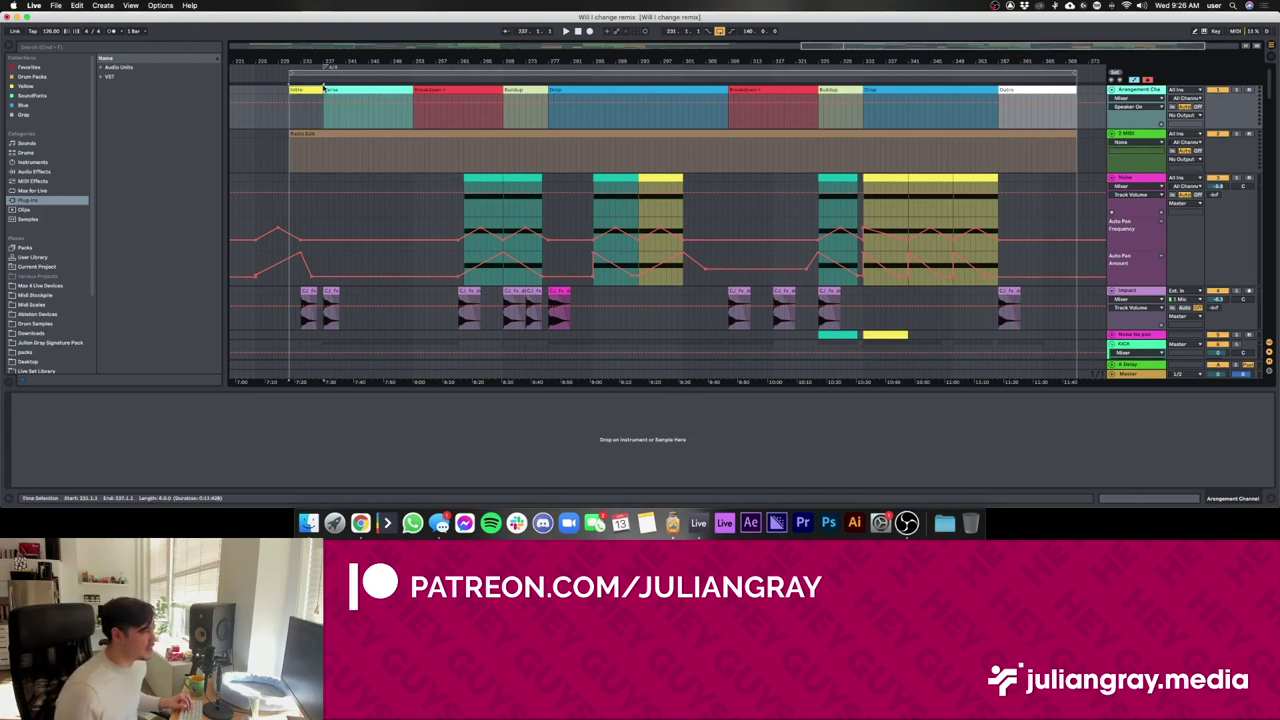
drag(322, 95, 408, 122)
click(417, 121)
scroll(349, 221, down, 3)
scroll(349, 221, up, 3)
drag(326, 124, 298, 84)
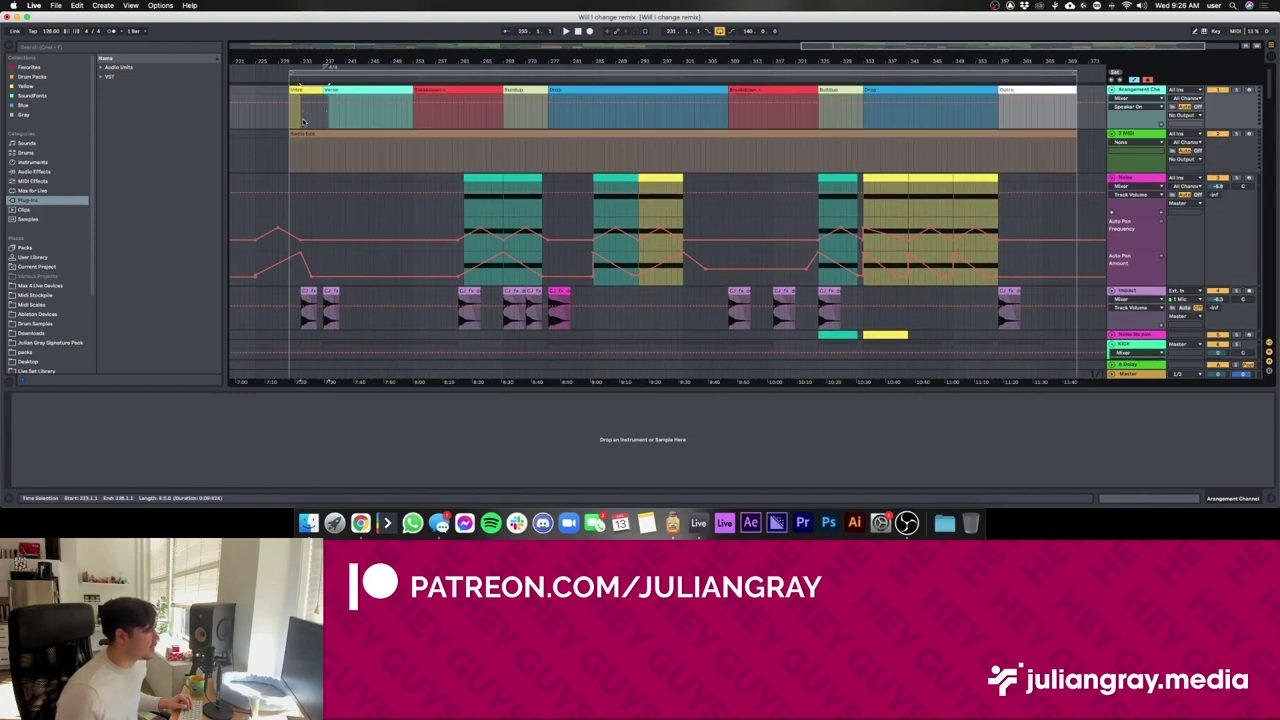
click(304, 122)
click(289, 77)
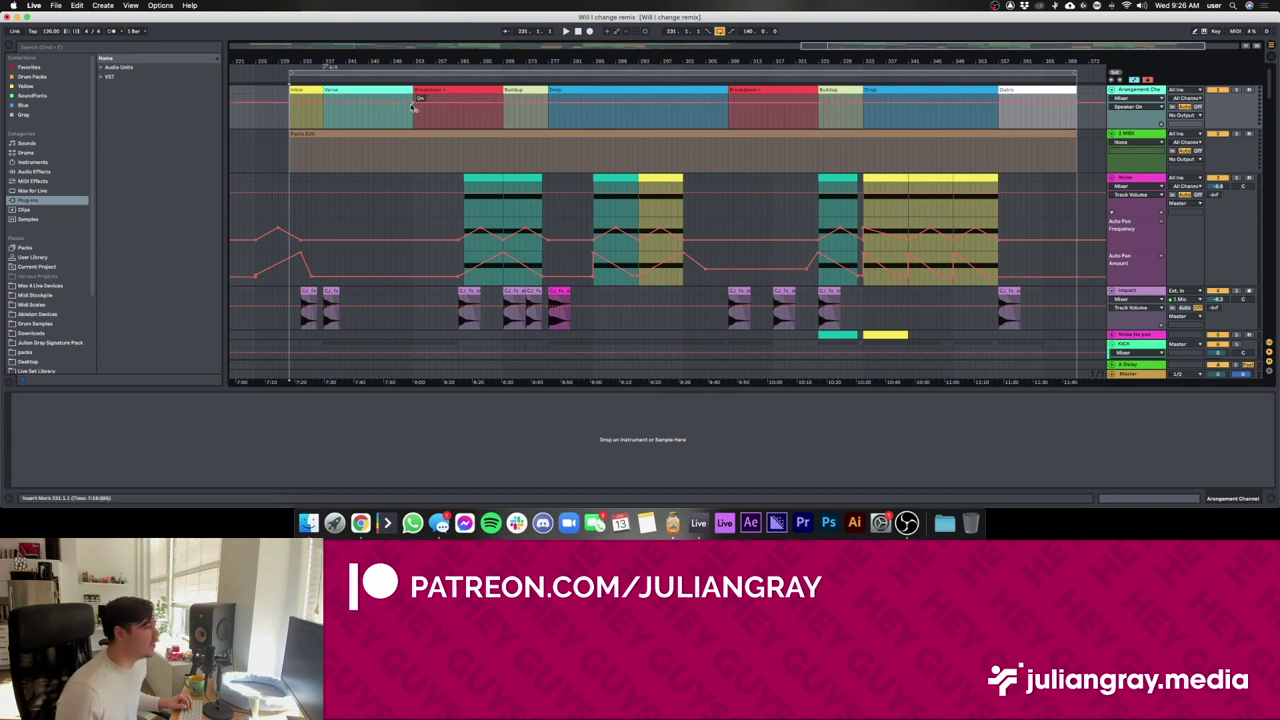
click(327, 92)
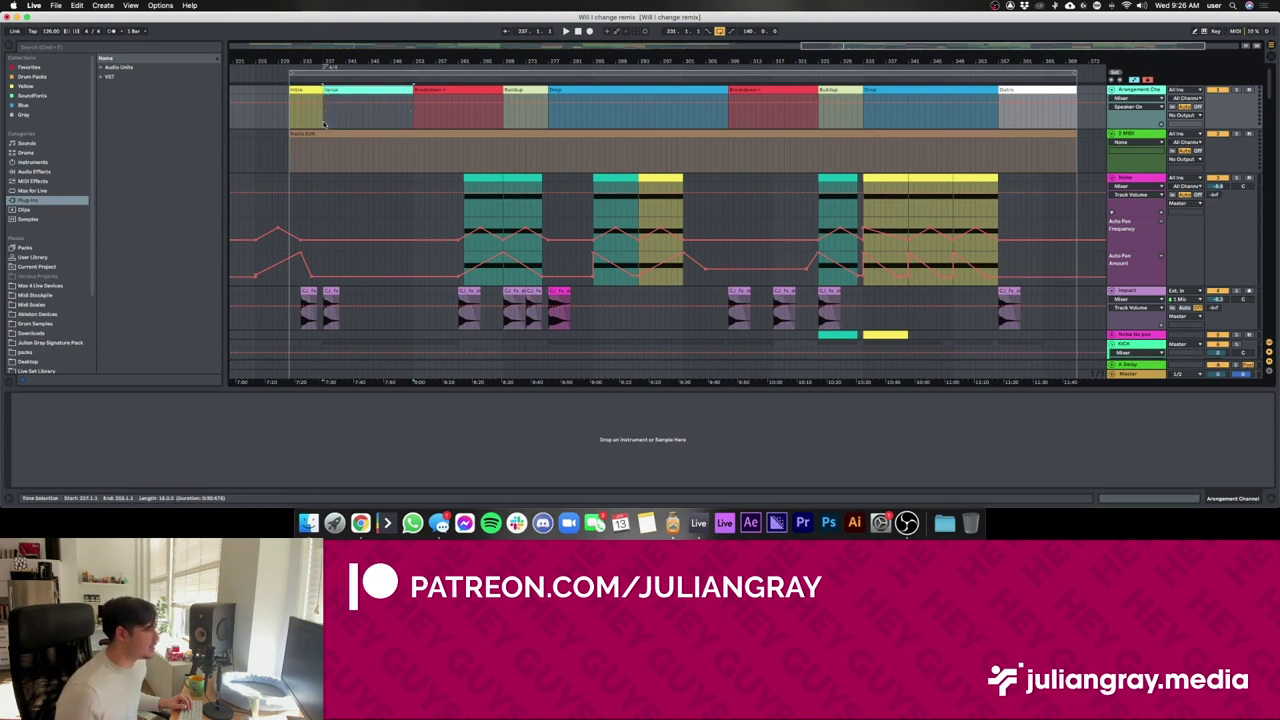
click(324, 123)
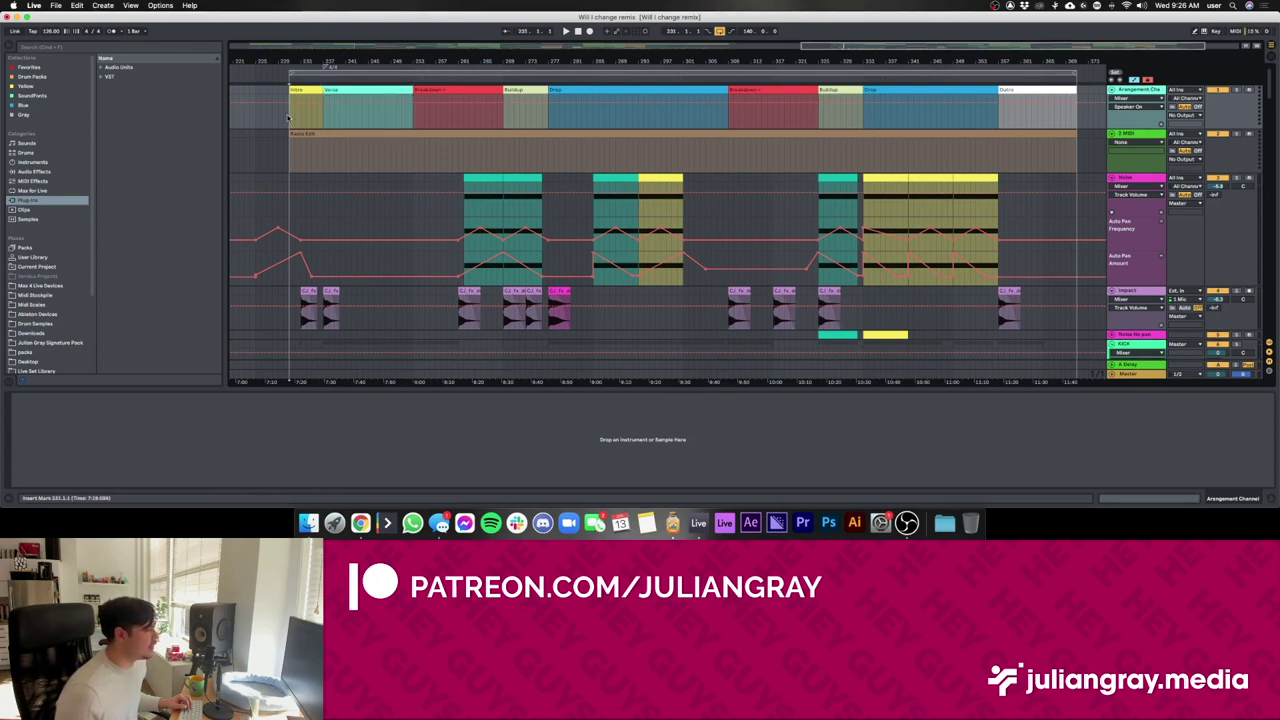
click(320, 118)
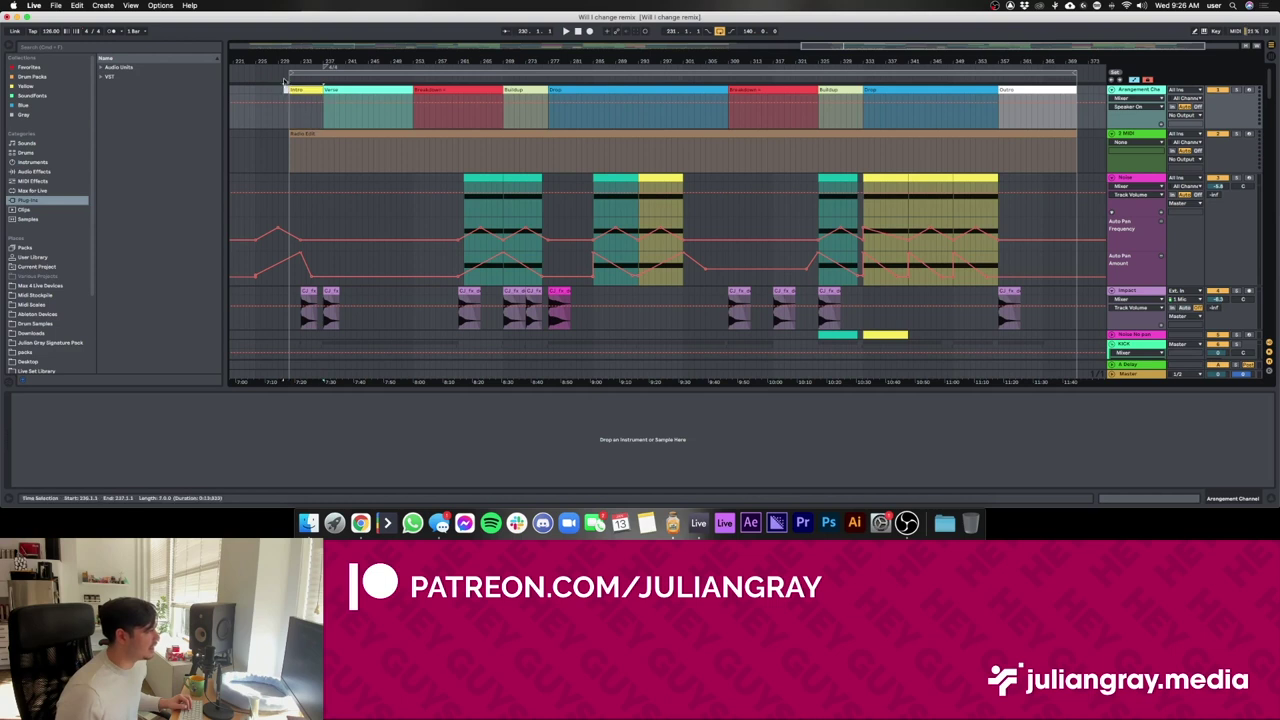
- Set the arrangement loop to the 16-bar Verse section starting at bar 237
click(348, 92)
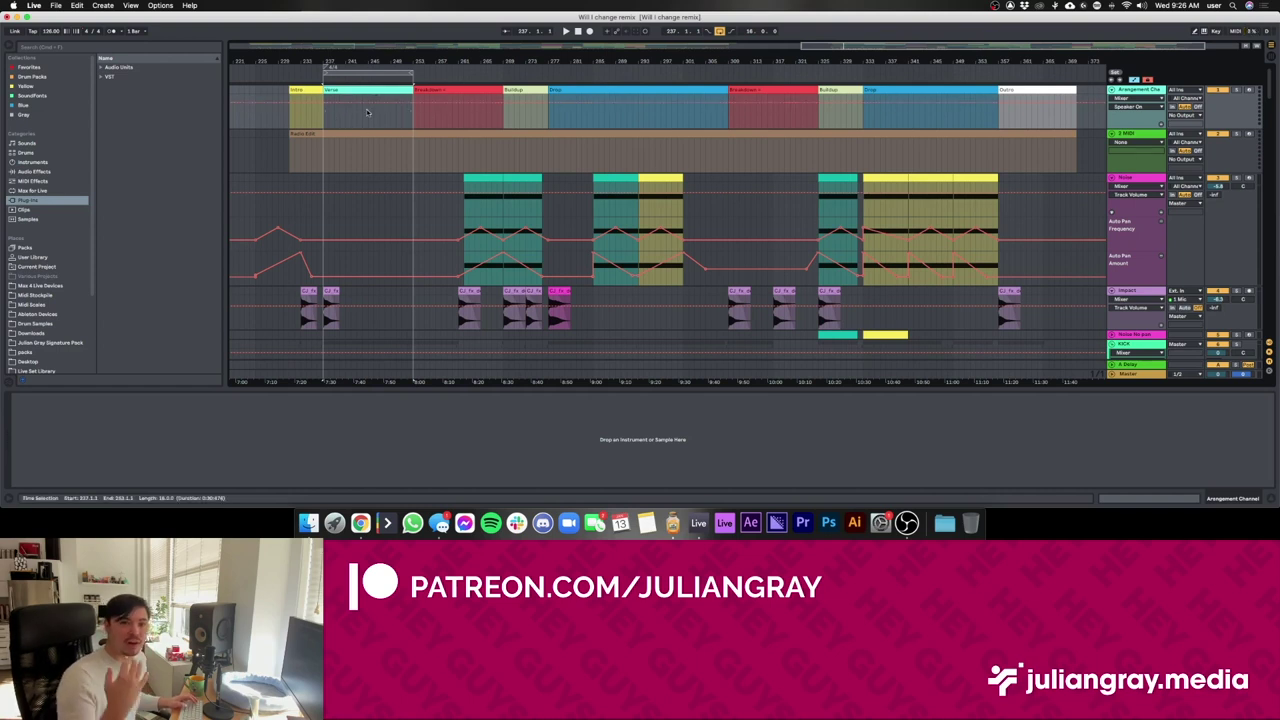
drag(412, 121, 325, 97)
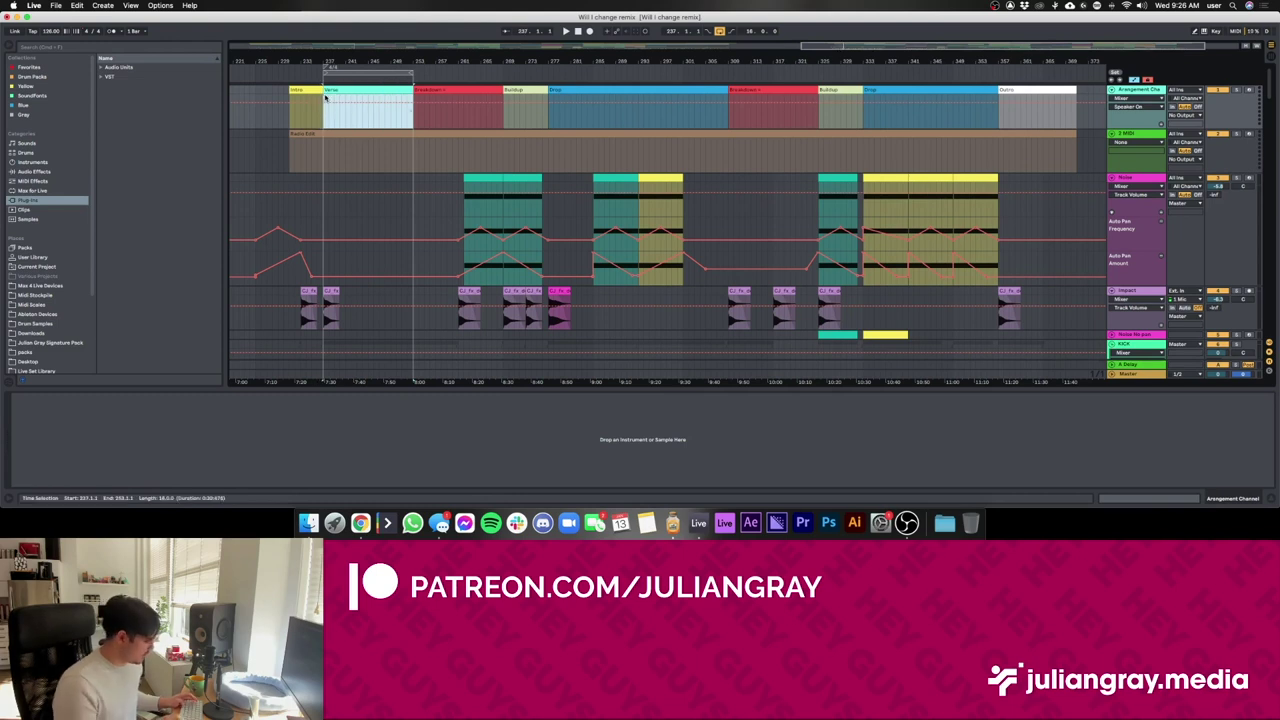
key(super+comma)
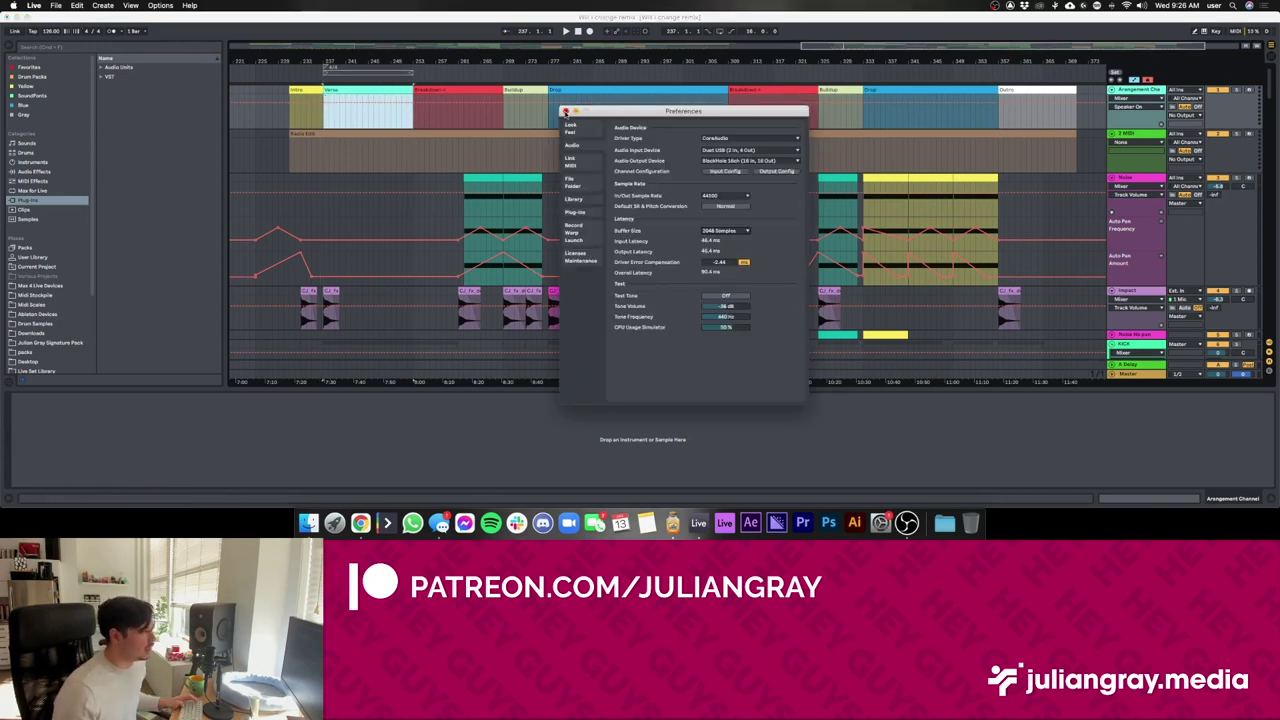
click(565, 111)
- Select the Verse loop's time range across all tracks, and clear the selection
mouse_move(411, 72)
mouse_down()
mouse_move(372, 73)
mouse_move(412, 73)
mouse_up()
click(412, 124)
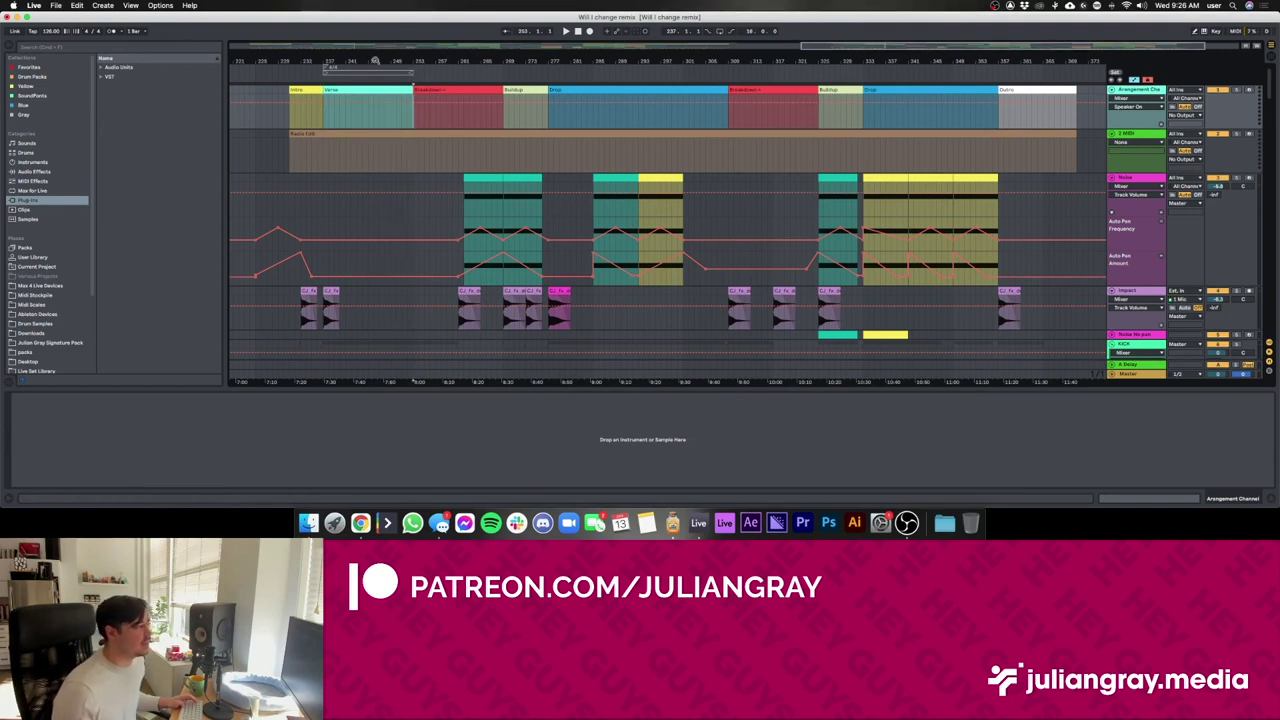
click(355, 99)
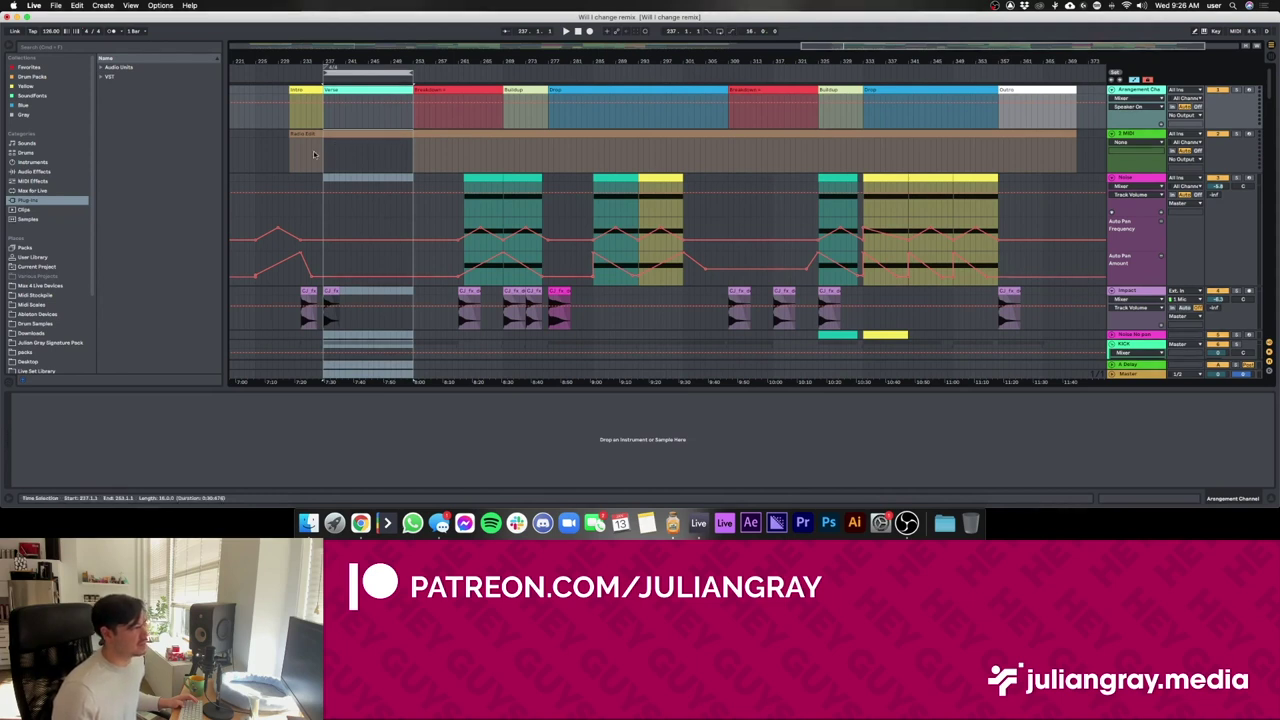
click(425, 153)
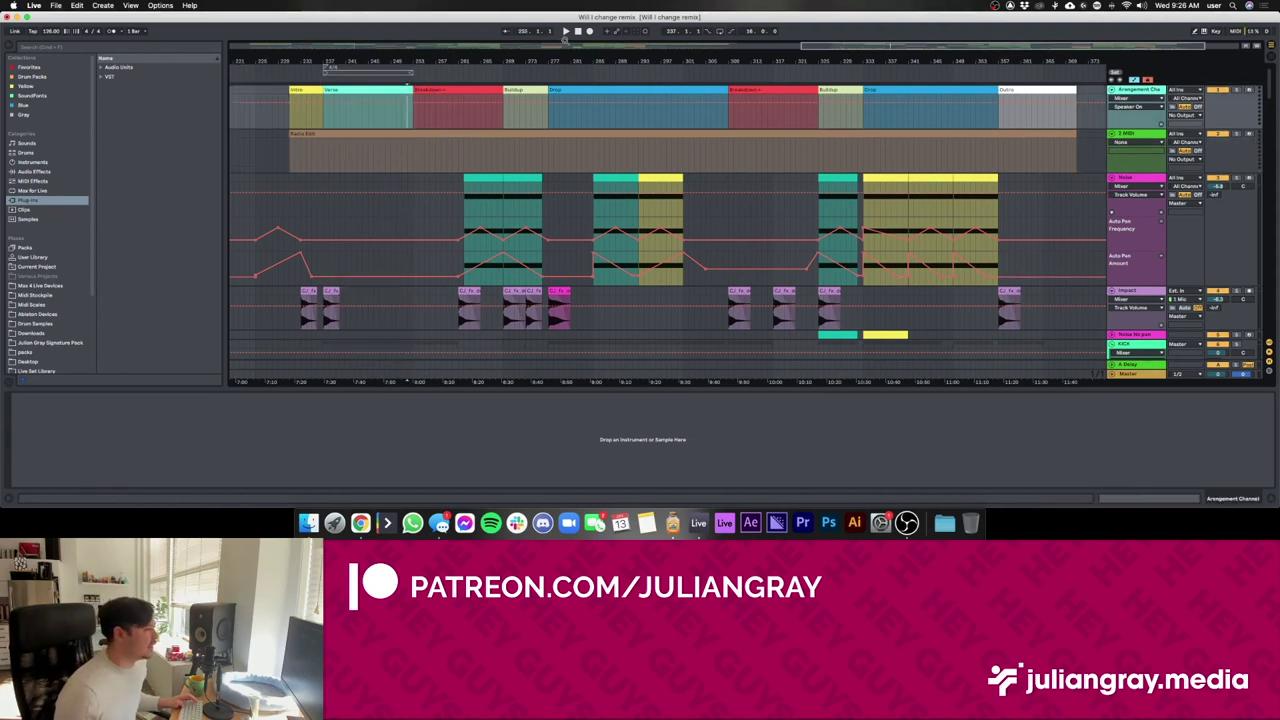
drag(810, 48, 809, 40)
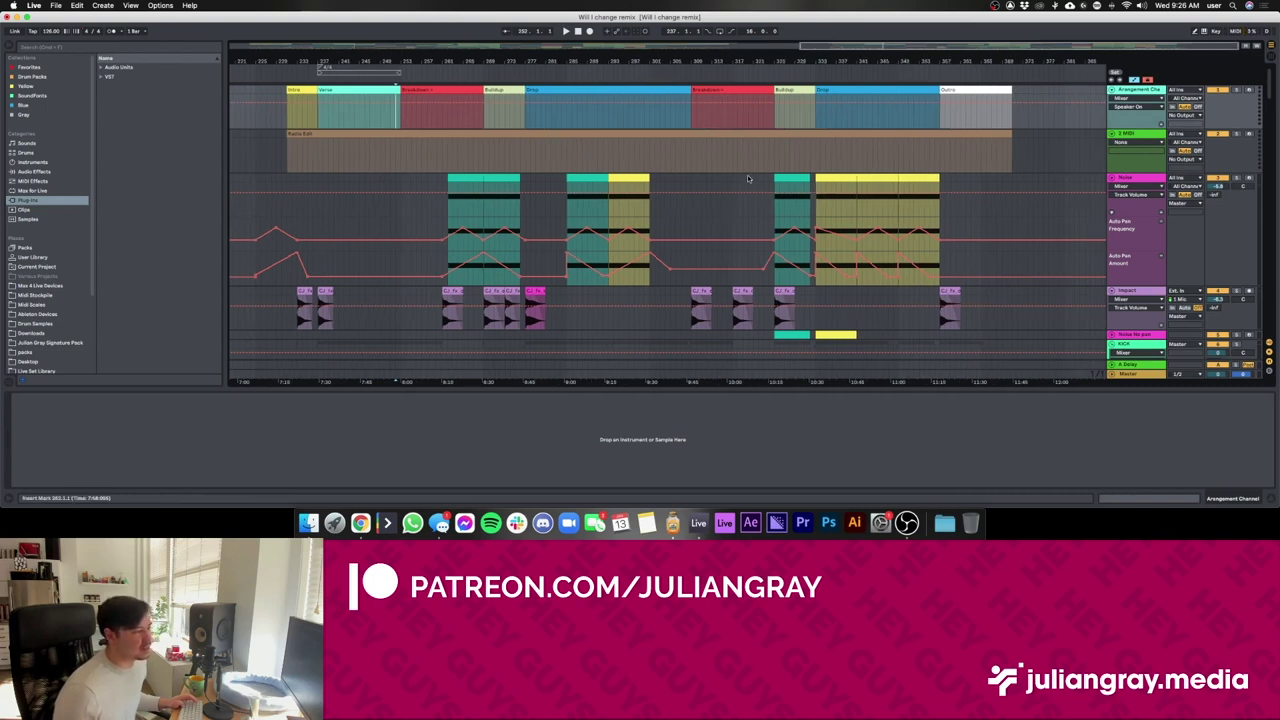
- Point out section boundaries on the Arrangement Channel track, including the starts of the second Drop, the Verse and the first Breakdown
click(806, 115)
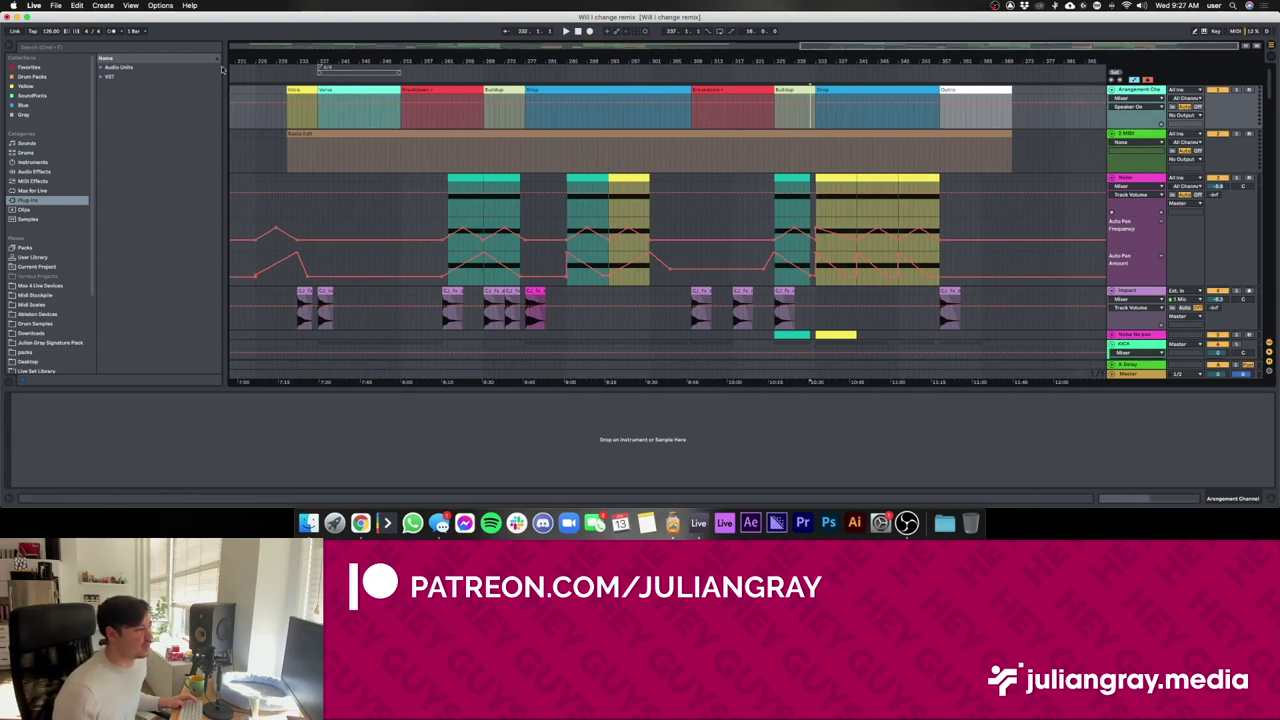
drag(943, 95, 817, 90)
click(817, 118)
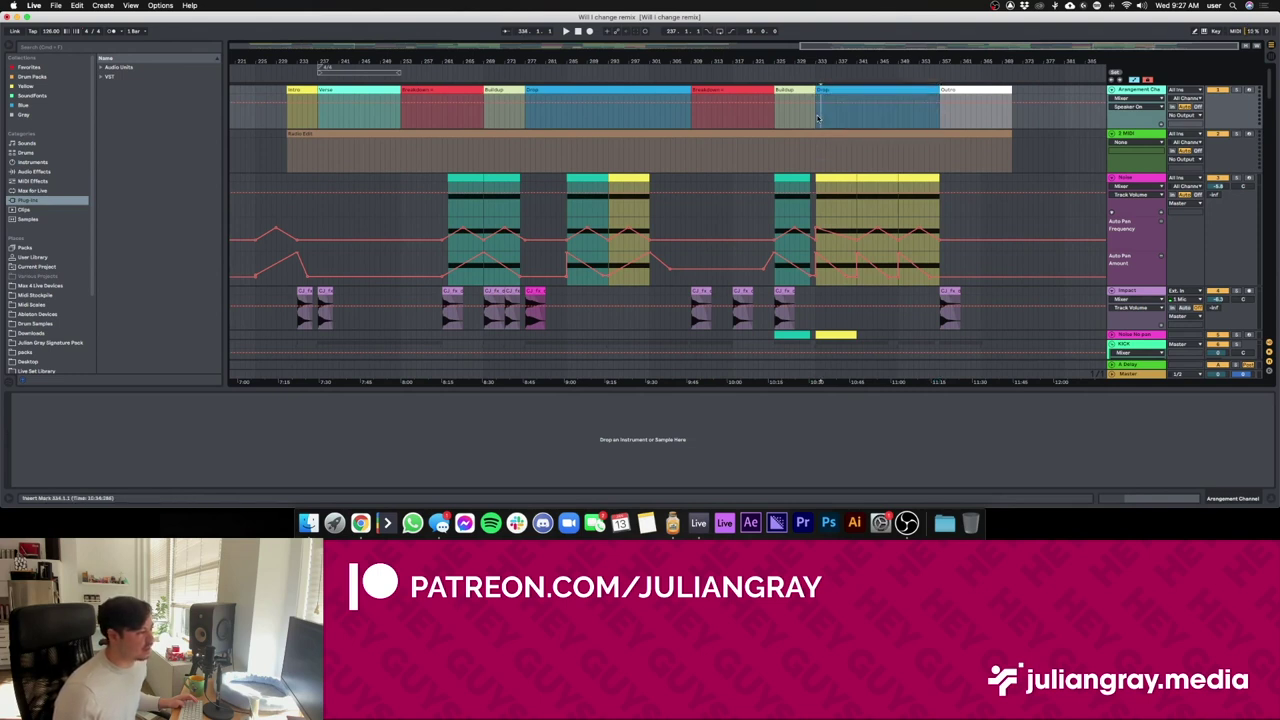
click(318, 115)
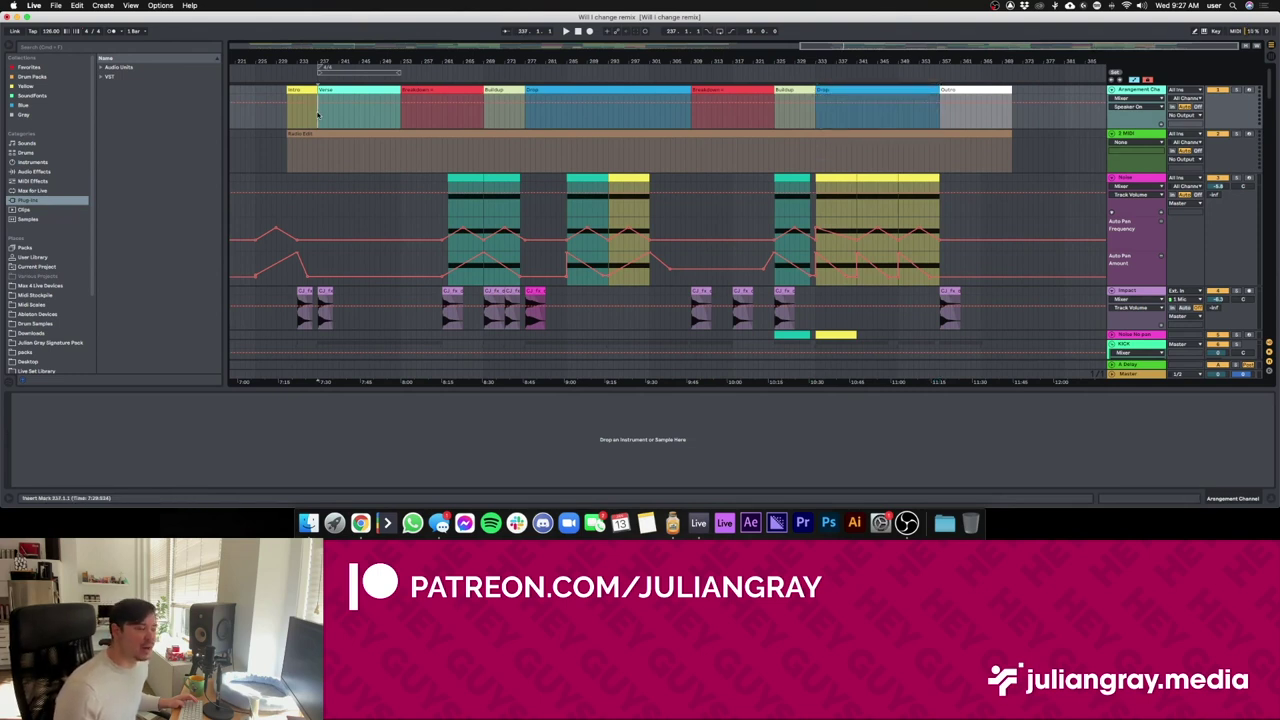
click(401, 118)
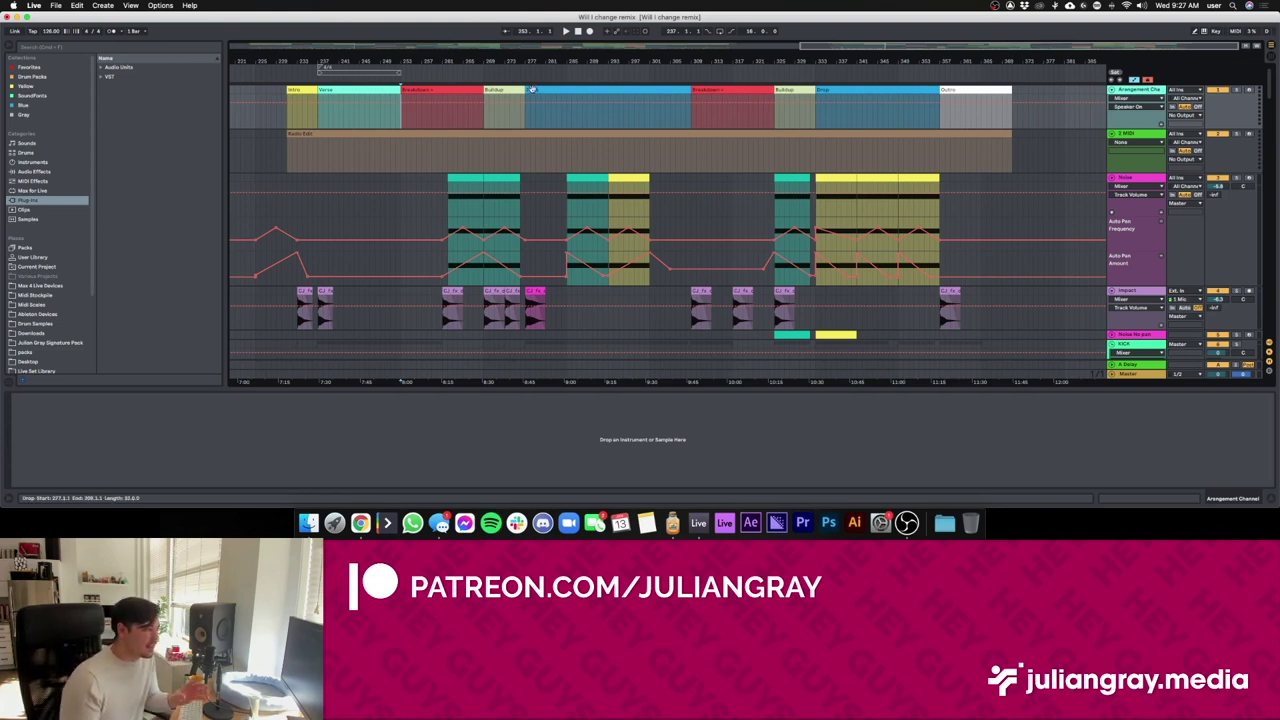
click(438, 90)
click(440, 90)
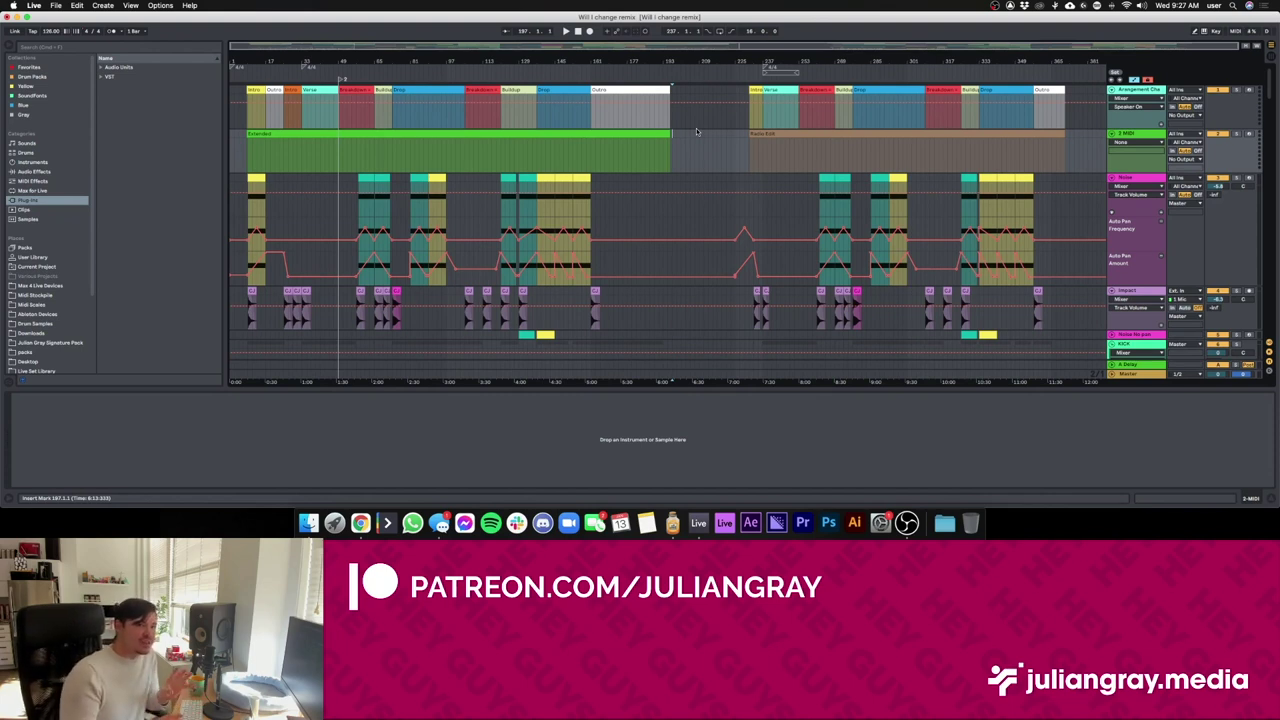
- Set the arrangement loop to the full 140-bar Radio Edit clip starting at bar 231
click(750, 148)
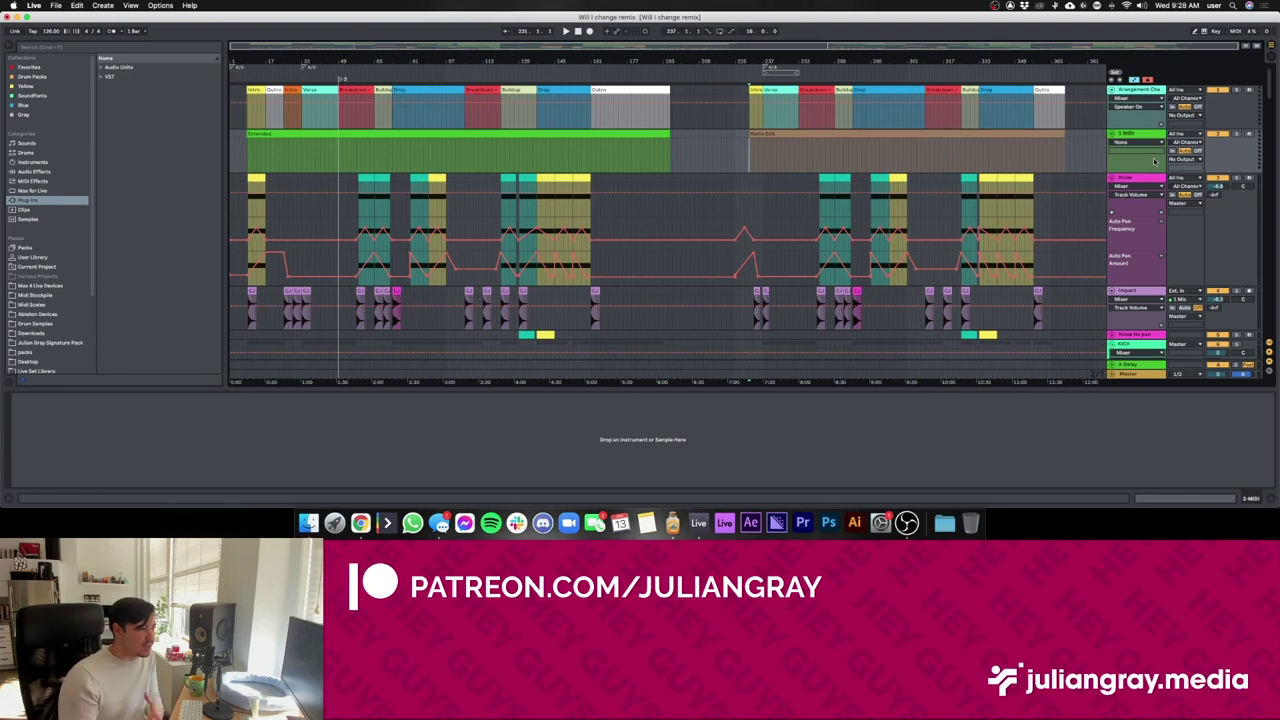
click(1064, 148)
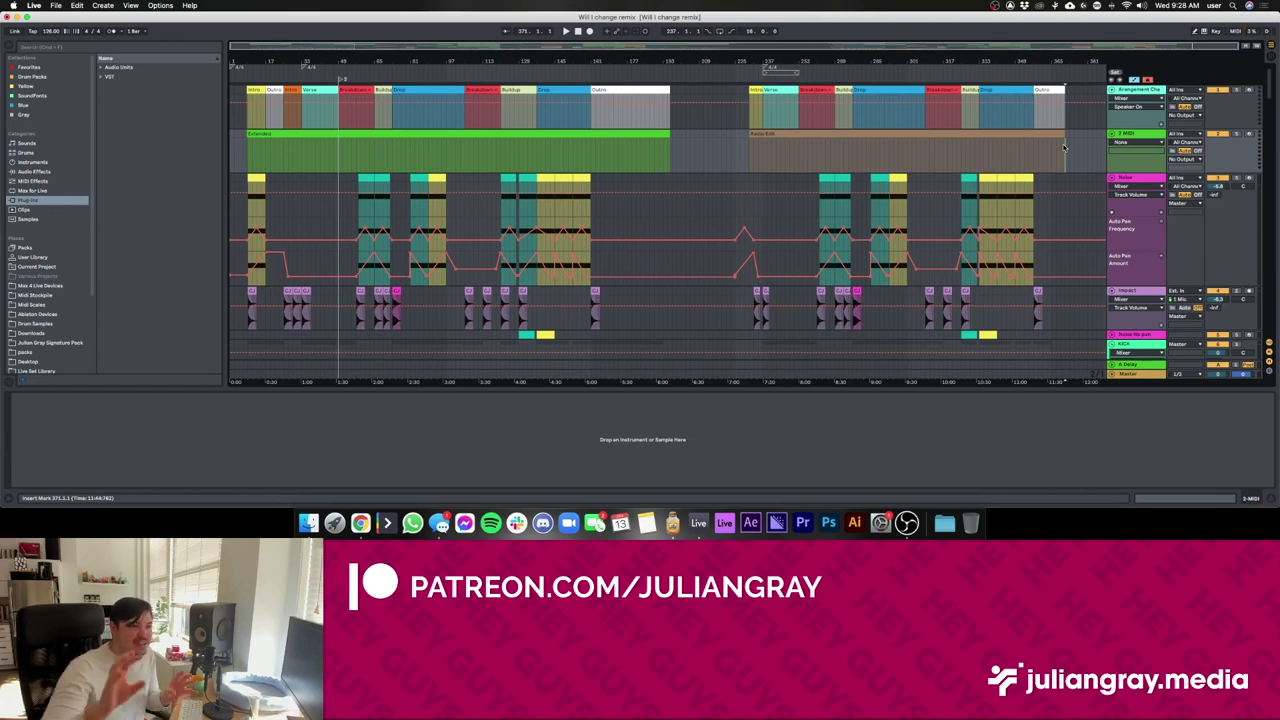
click(943, 134)
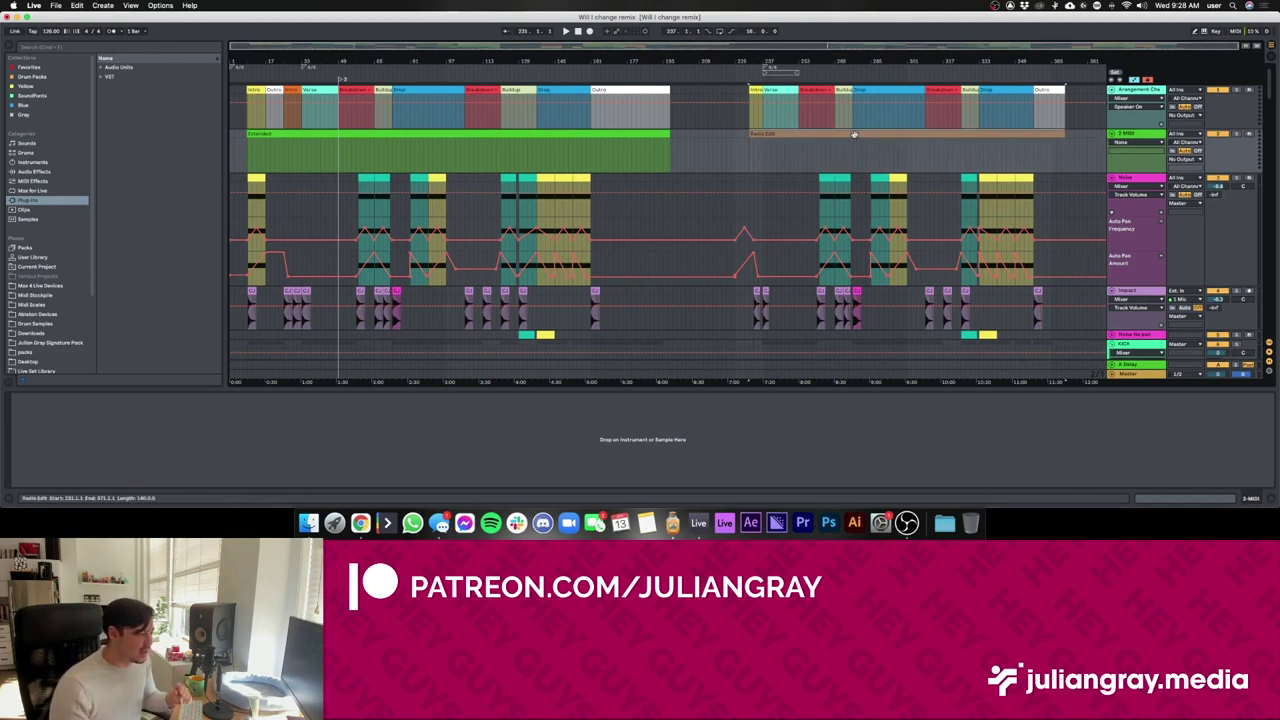
key(super+l)
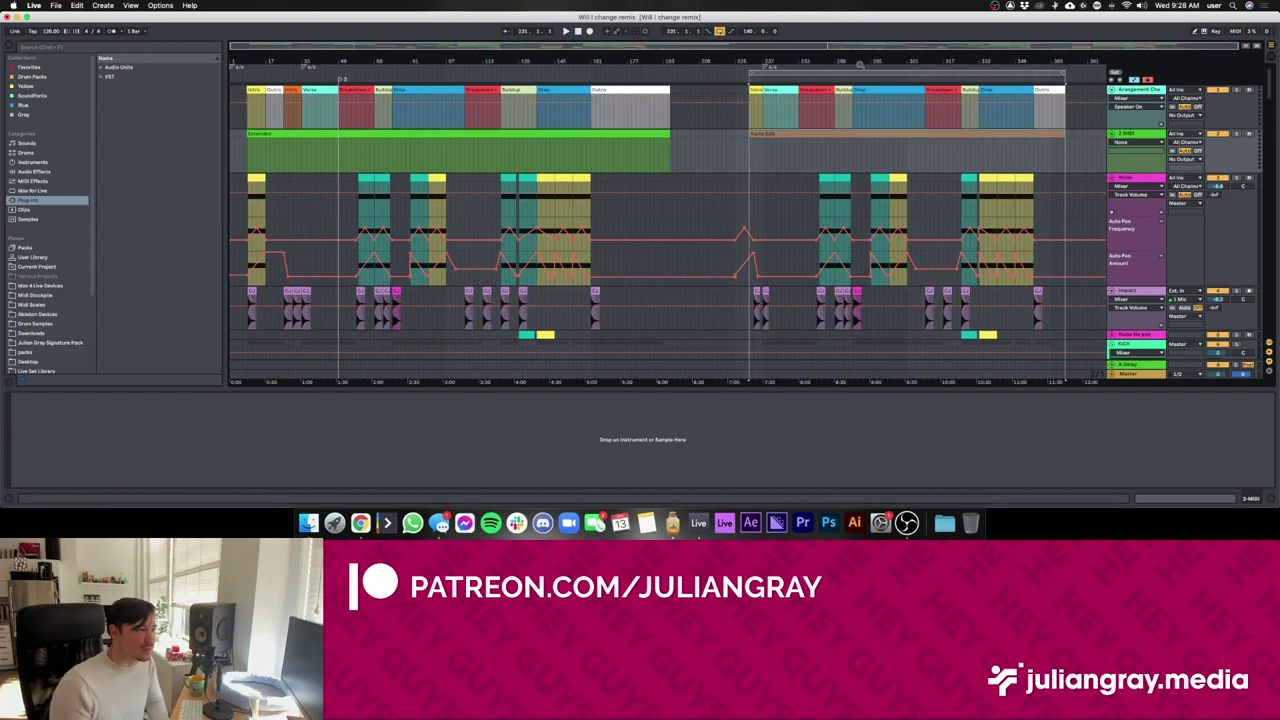
- Examine the extent of the Radio Edit clip on the second MIDI track, from its middle sections to its end at bar 371
click(906, 146)
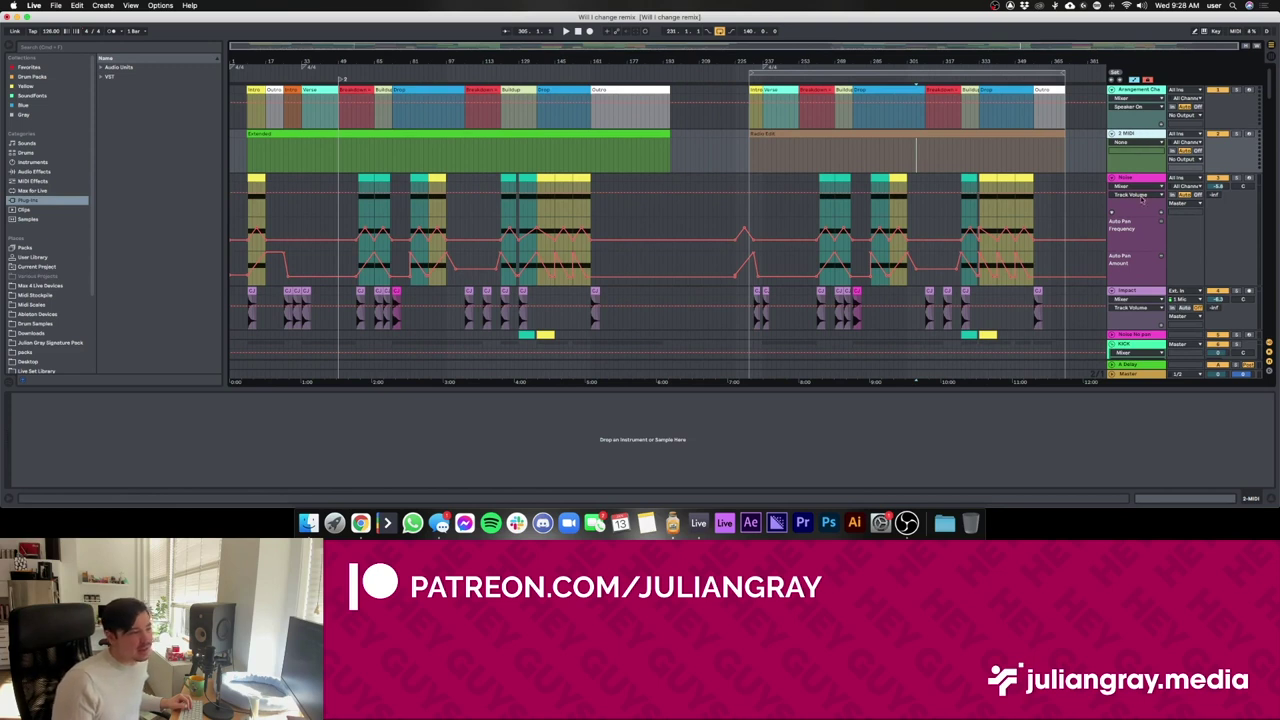
click(903, 157)
drag(903, 157, 813, 157)
click(928, 158)
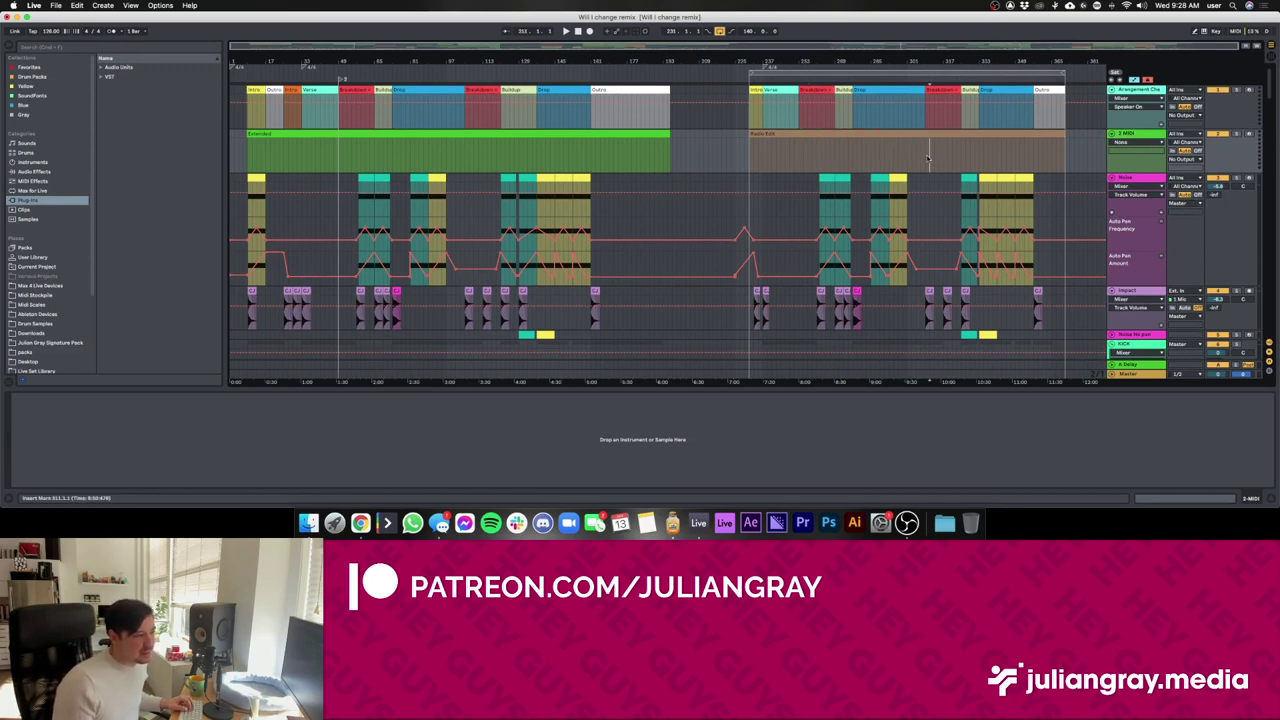
click(855, 148)
scroll(855, 148, up, 3)
scroll(855, 148, right, 3)
click(992, 154)
click(1055, 155)
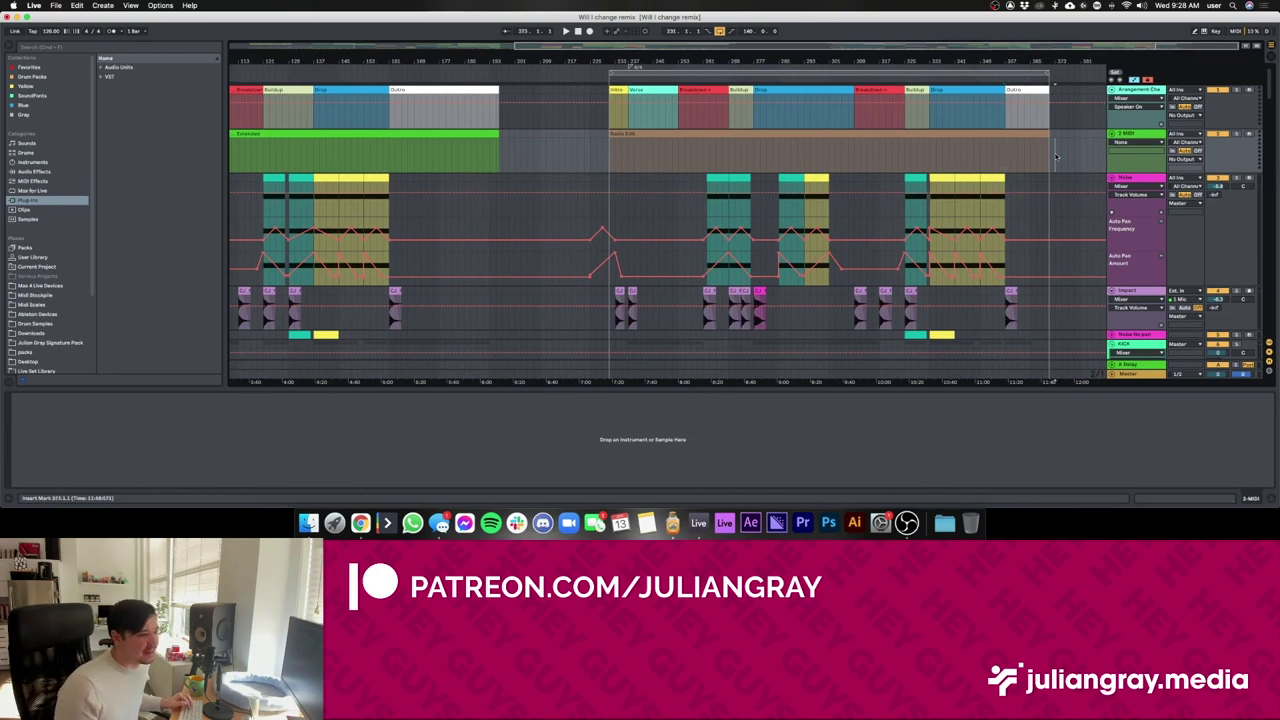
click(1047, 161)
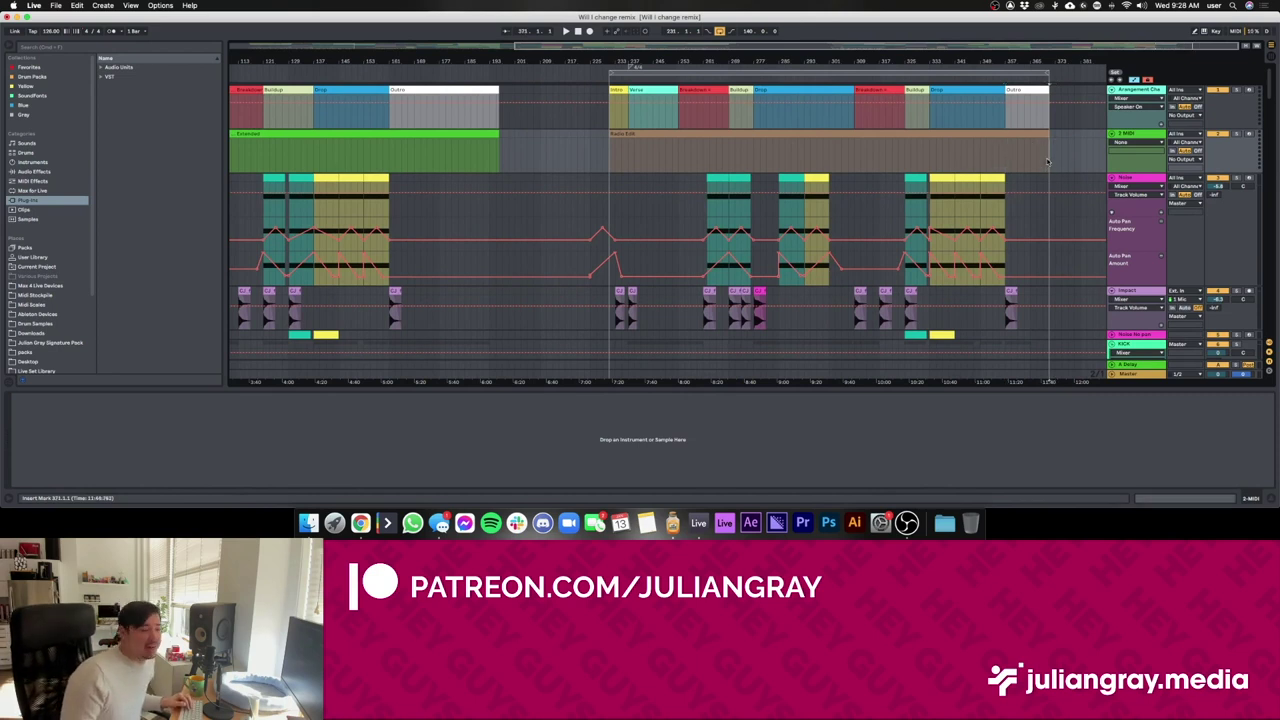
click(702, 156)
- Group the Arrangement Channel track with the MIDI track that holds the Extended and Radio Edit clips
shift+click(1151, 90)
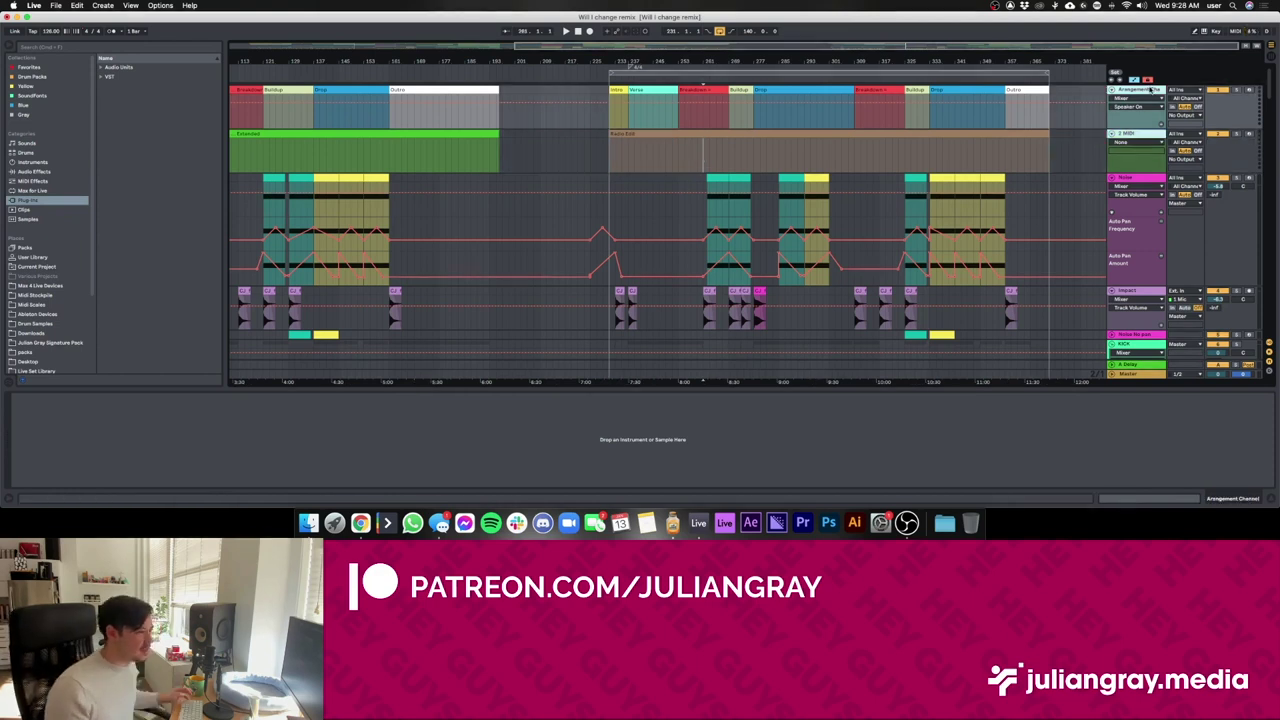
key(super+g)
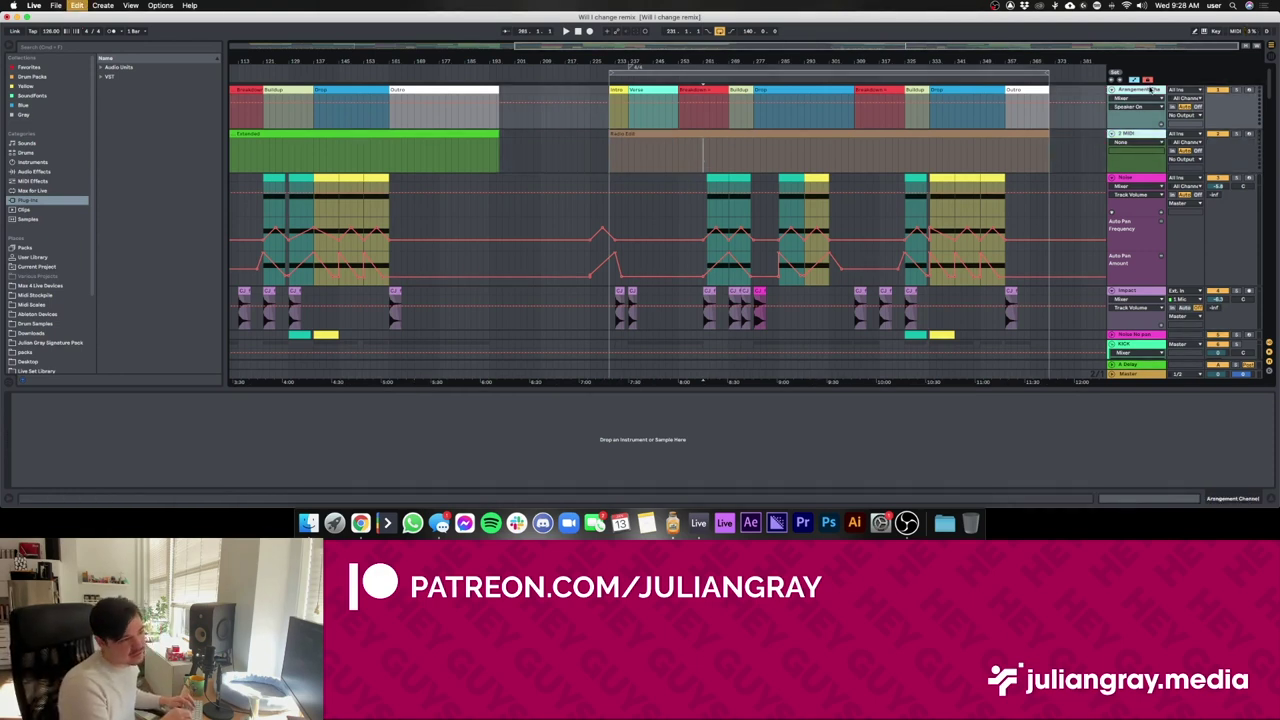
right_click(1131, 91)
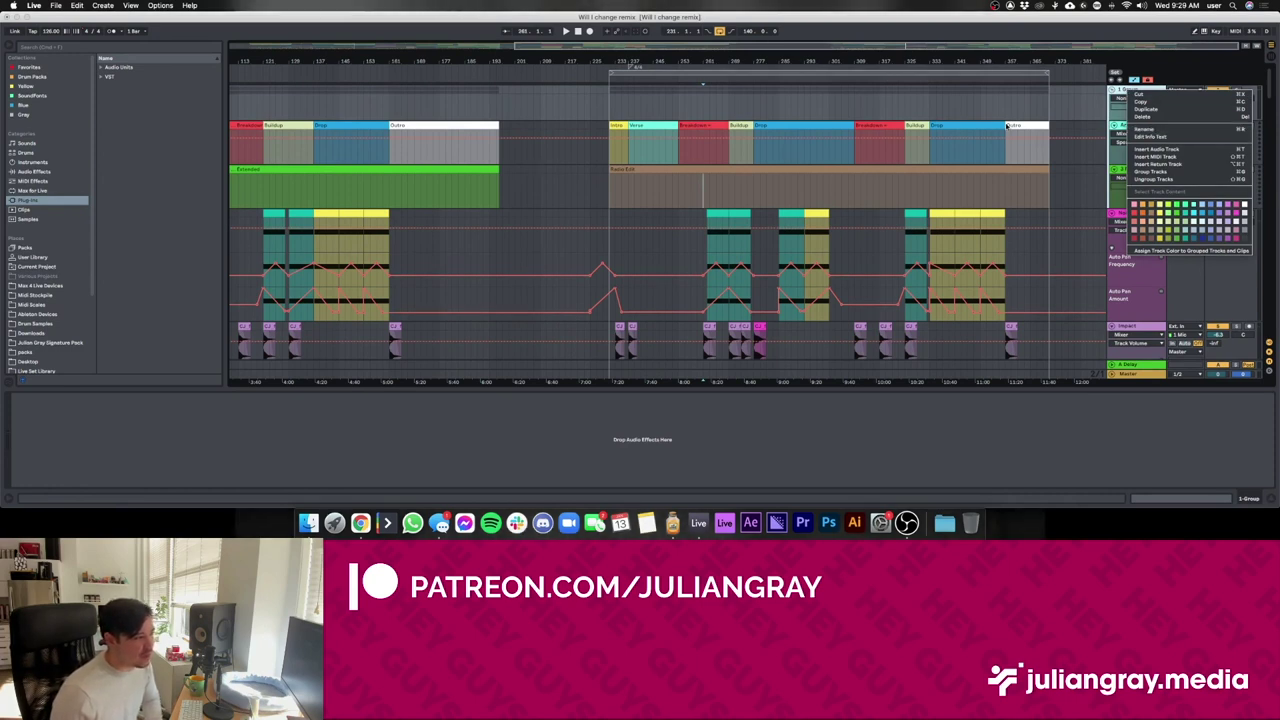
click(1054, 152)
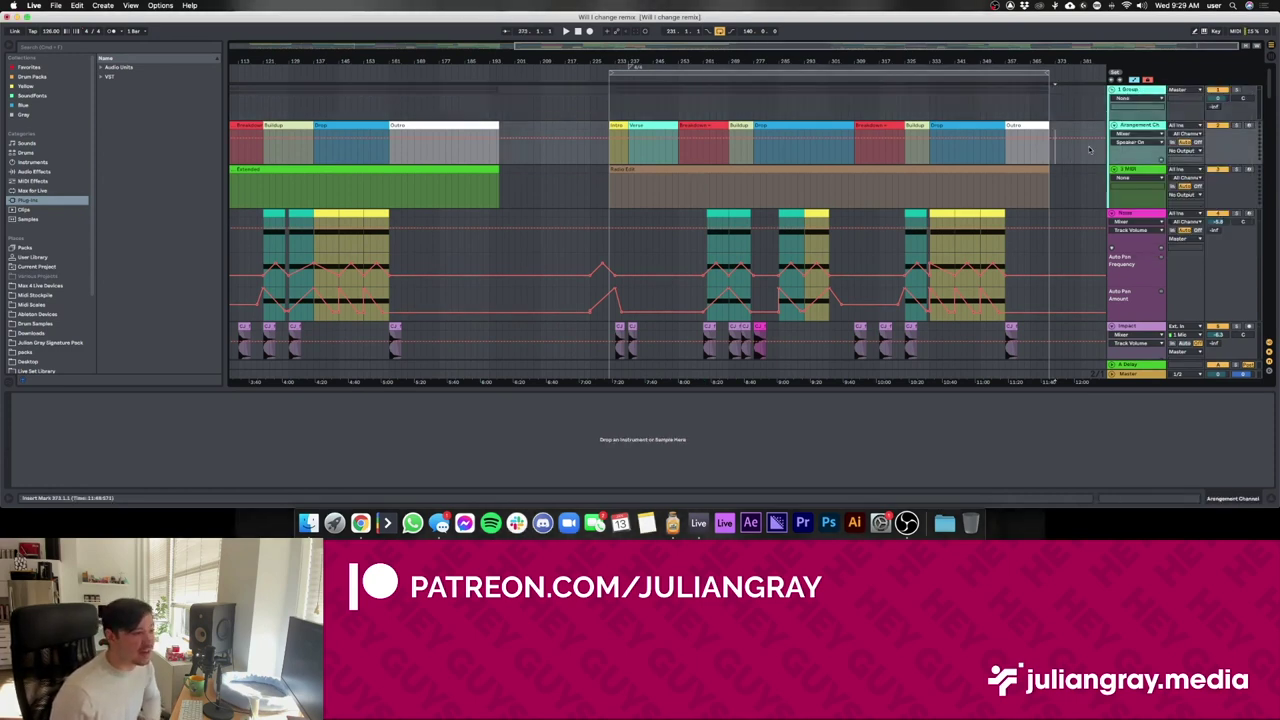